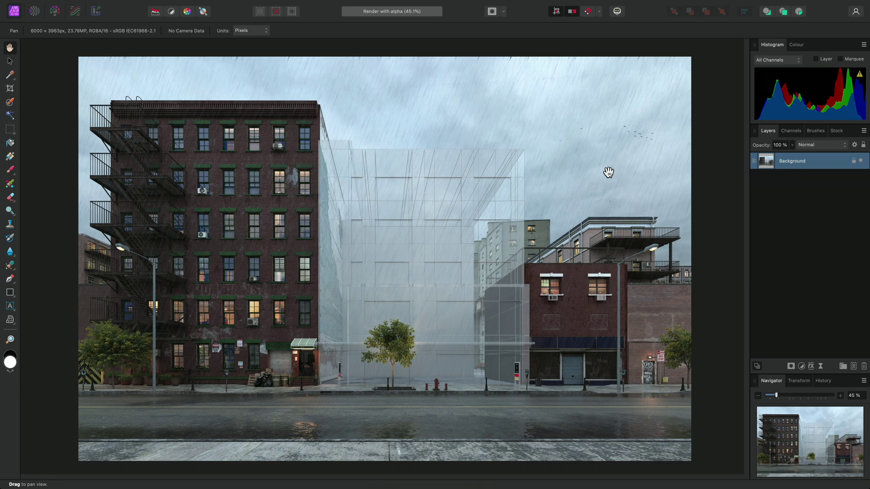
Step: Mask the Background layer with a pixel selection loaded from the Unassociated Alpha channel
{"action": "left_click", "coordinate": [791, 131]}
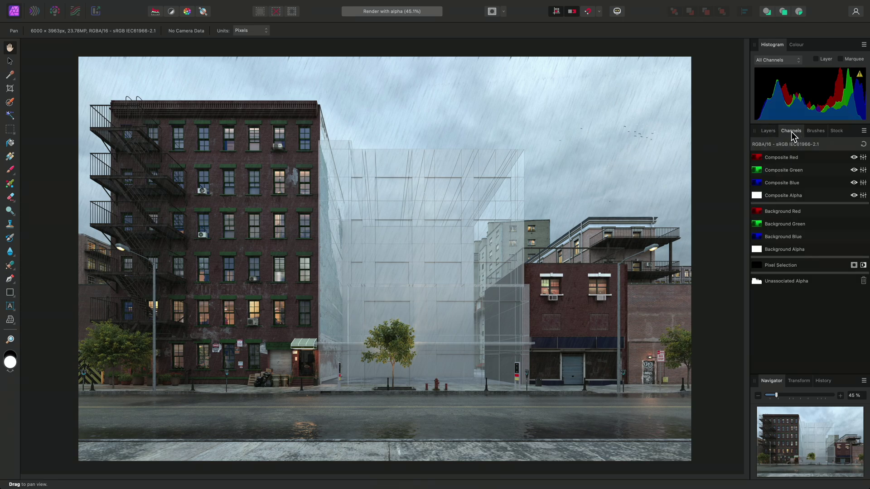
{"action": "right_click", "coordinate": [812, 280]}
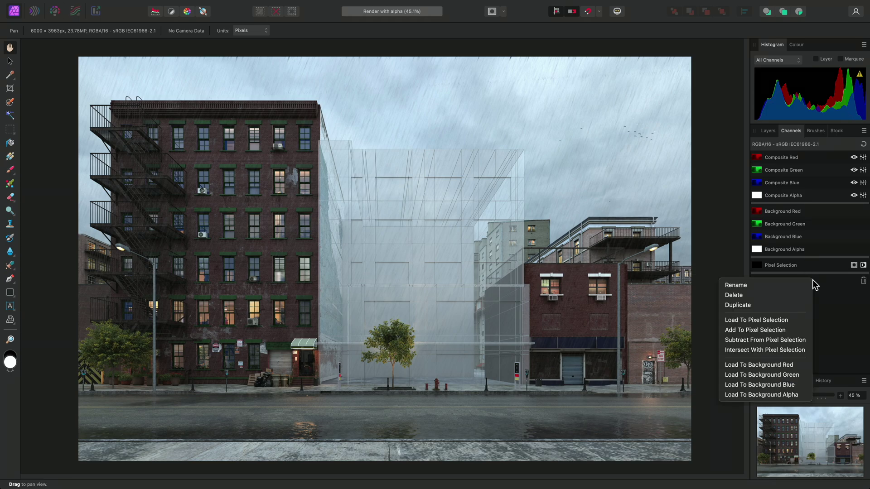
{"action": "left_click", "coordinate": [797, 319]}
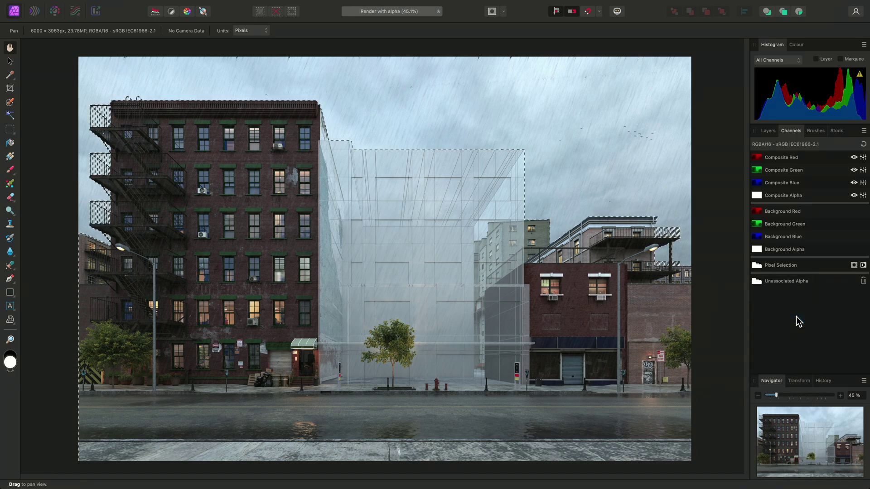
{"action": "left_click", "coordinate": [768, 131]}
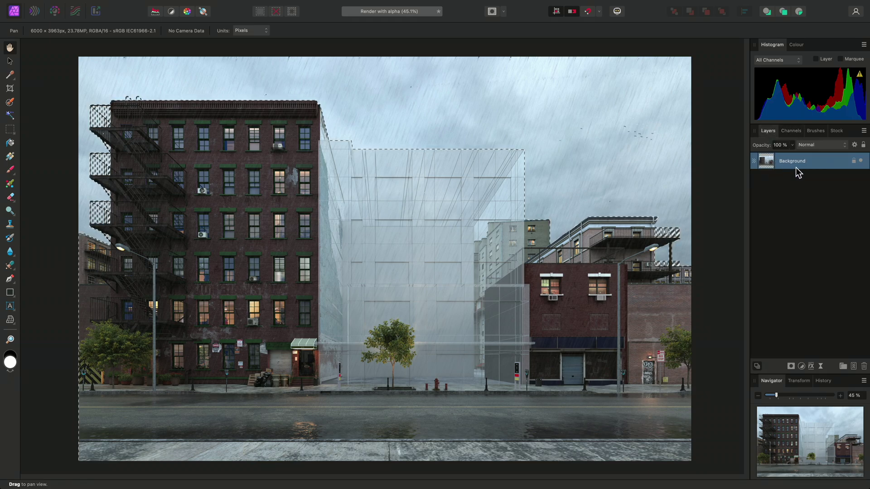
{"action": "left_click", "coordinate": [792, 366]}
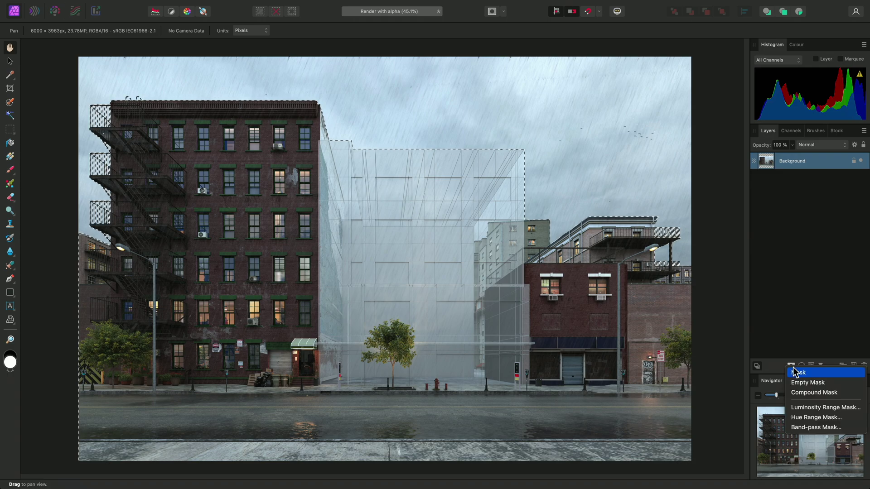
{"action": "left_click", "coordinate": [822, 374]}
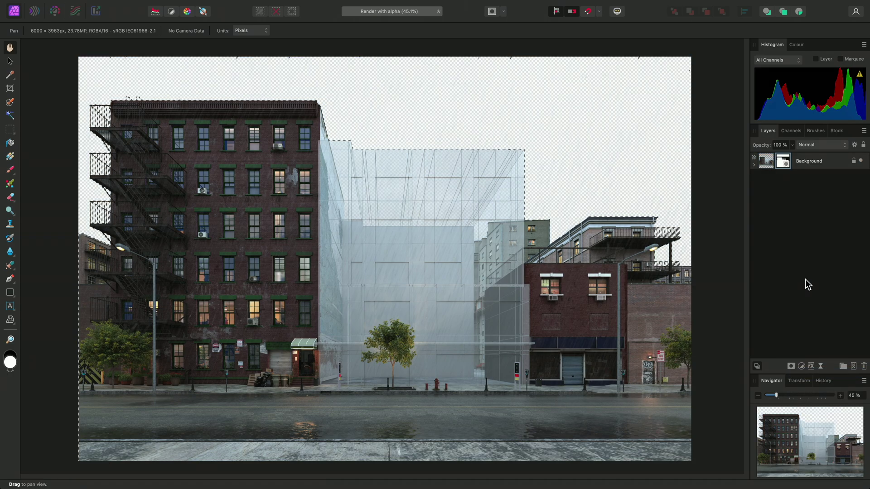
Step: Deselect, then hide the Background layer's mask so the rainy sky shows again
{"action": "key", "text": "super"}
{"action": "key", "text": "super+d"}
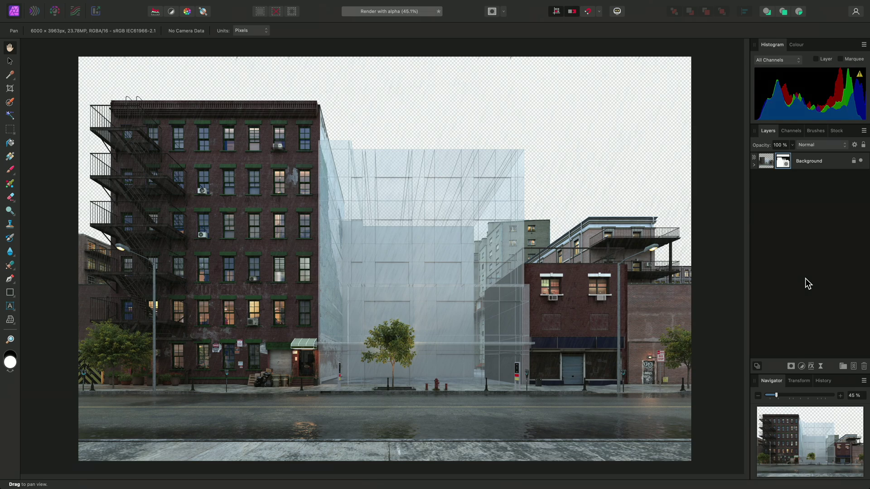
{"action": "left_click", "coordinate": [752, 165]}
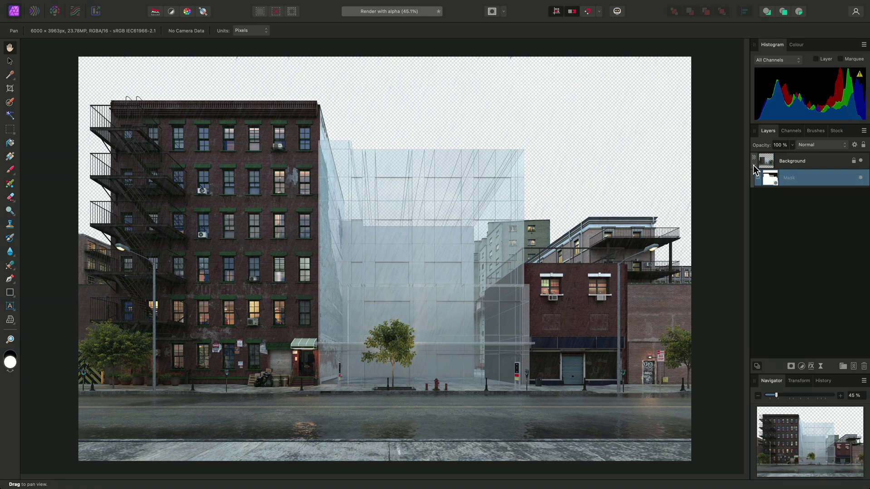
{"action": "left_click", "coordinate": [860, 177]}
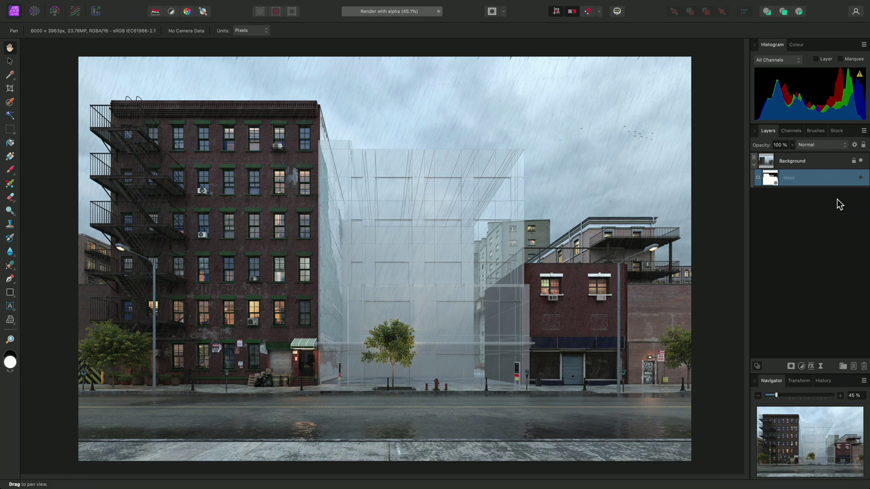
Step: Add a Live Clarity filter layer to Background with Strength at 100%
{"action": "left_click", "coordinate": [806, 162]}
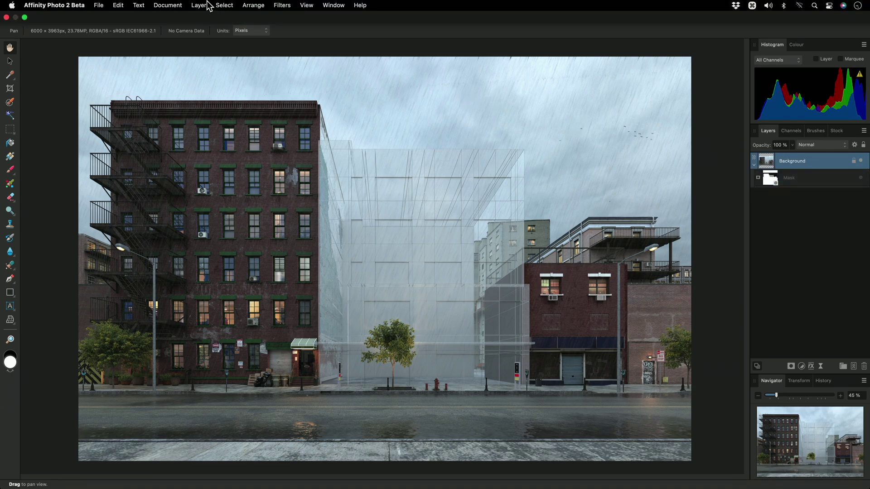
{"action": "left_click", "coordinate": [199, 5]}
{"action": "mouse_move", "coordinate": [326, 124]}
{"action": "mouse_move", "coordinate": [401, 134]}
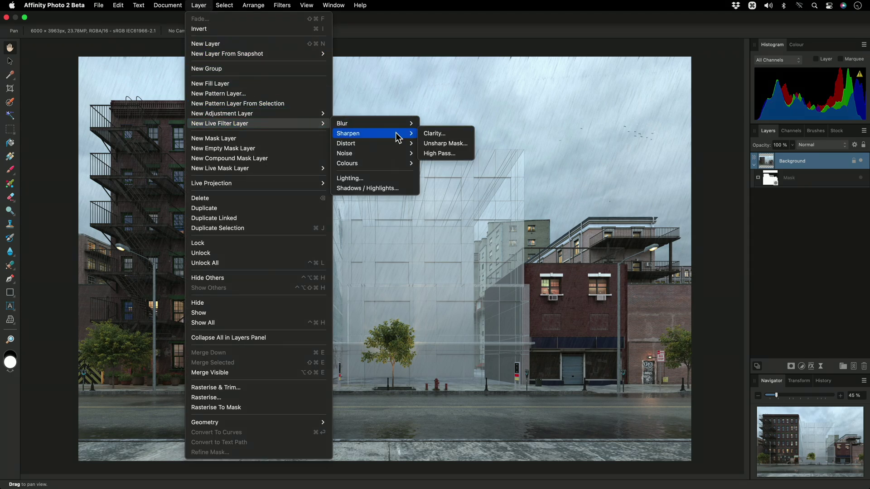
{"action": "left_click", "coordinate": [445, 134]}
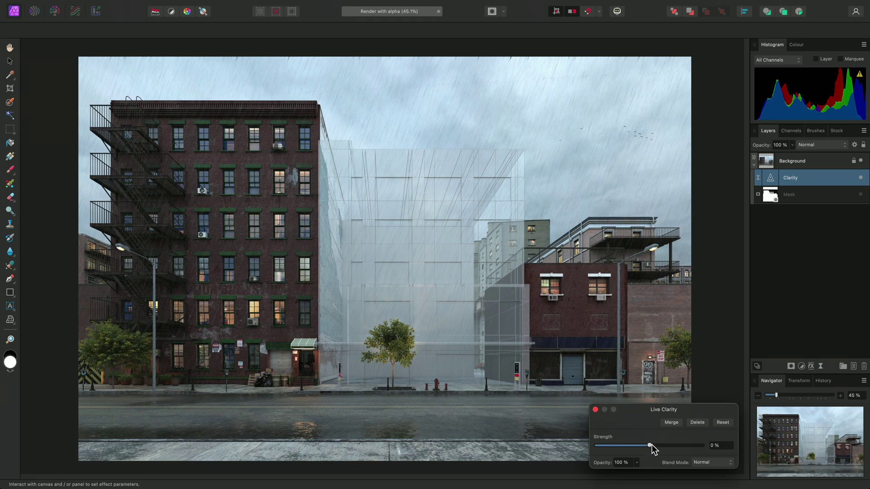
{"action": "left_click_drag", "start_coordinate": [649, 446], "coordinate": [721, 447]}
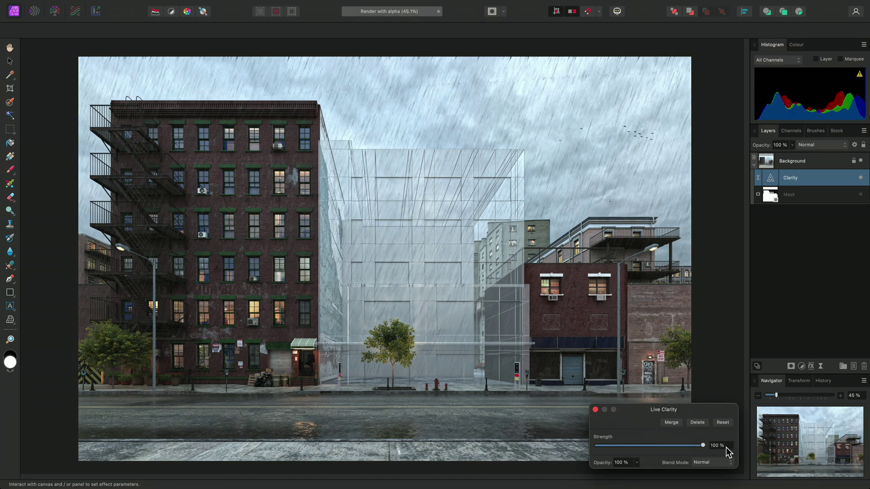
{"action": "left_click", "coordinate": [595, 410]}
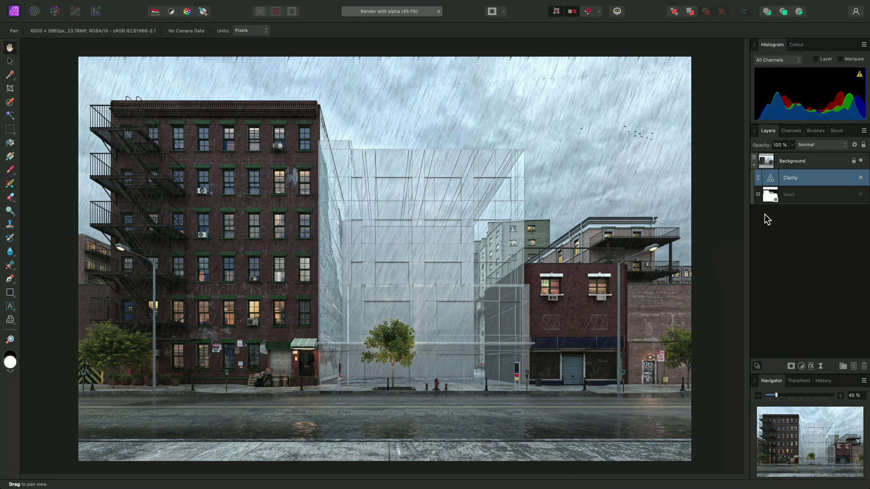
Step: Load the Unassociated Alpha channel into the Clarity filter's alpha
{"action": "left_click", "coordinate": [788, 134]}
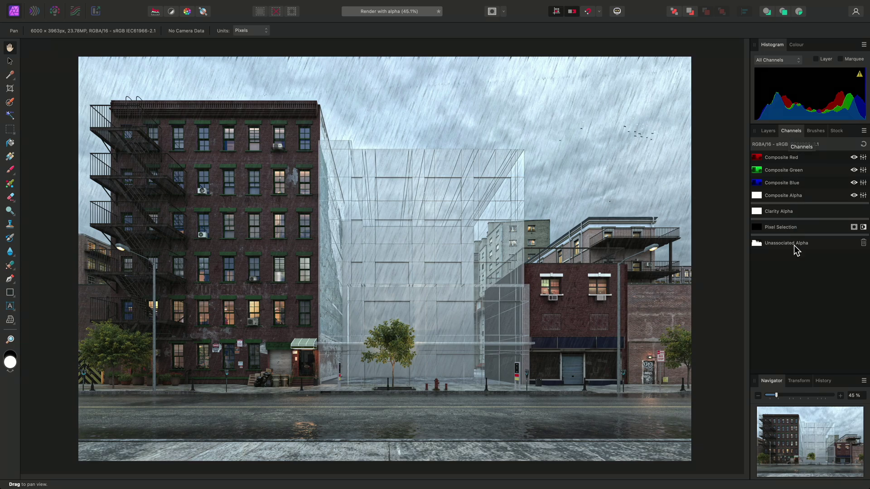
{"action": "right_click", "coordinate": [813, 244]}
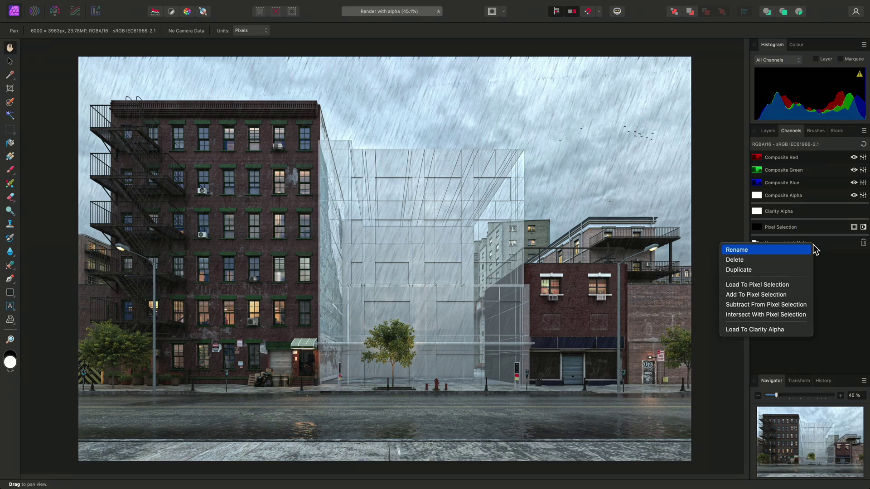
{"action": "left_click", "coordinate": [795, 332]}
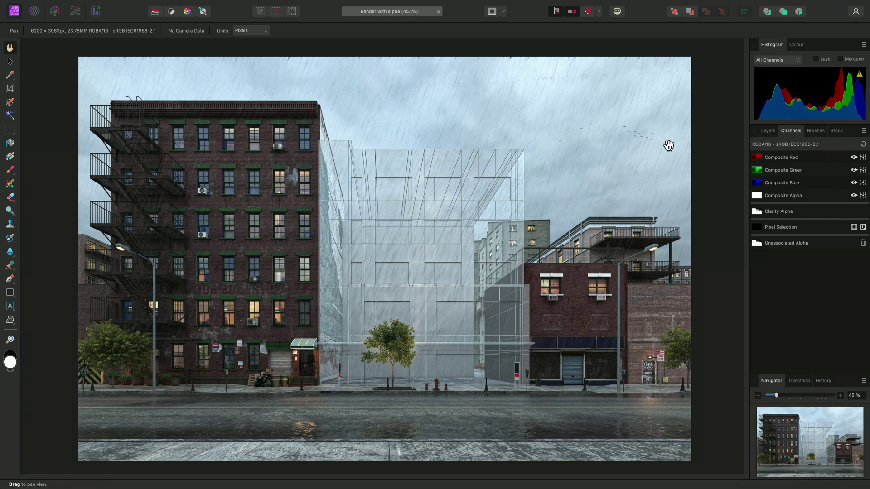
Step: Reopen the Clarity filter and lower its Strength to 38%
{"action": "left_click", "coordinate": [767, 130]}
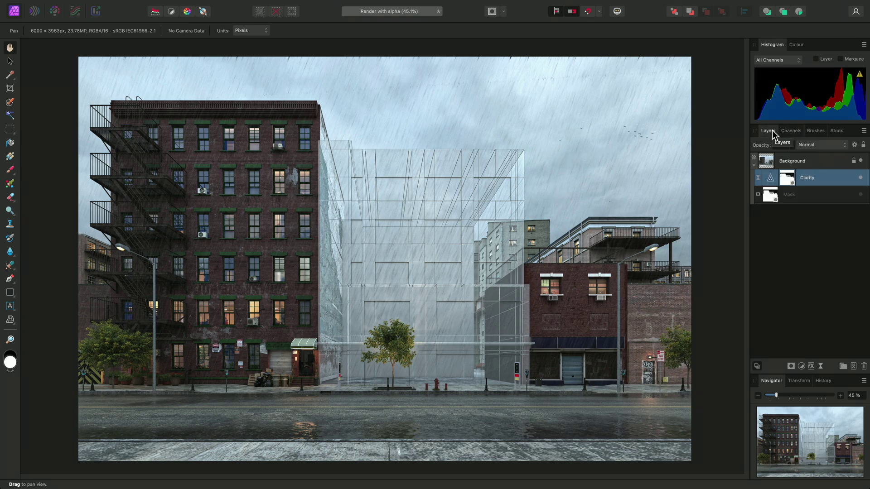
{"action": "left_click", "coordinate": [770, 179]}
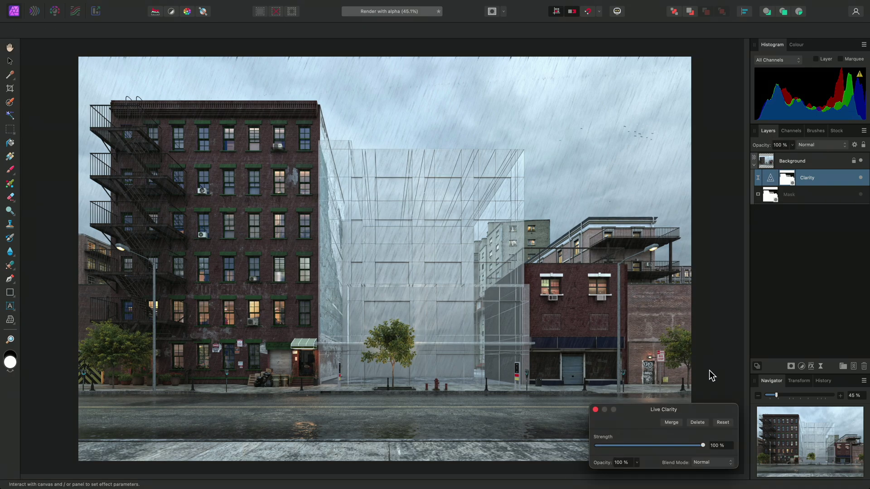
{"action": "left_click_drag", "start_coordinate": [701, 445], "coordinate": [672, 447]}
{"action": "left_click", "coordinate": [596, 409]}
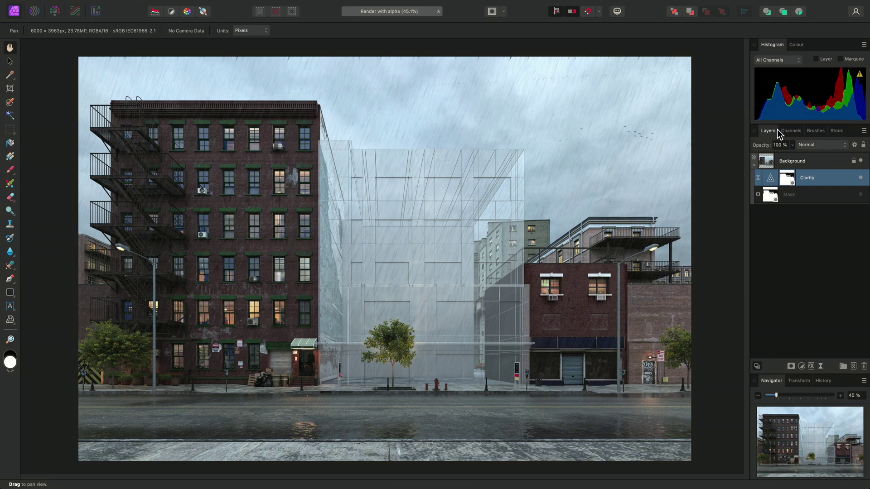
Step: Add an HSL Shift adjustment above Background with saturation lowered
{"action": "left_click", "coordinate": [810, 164]}
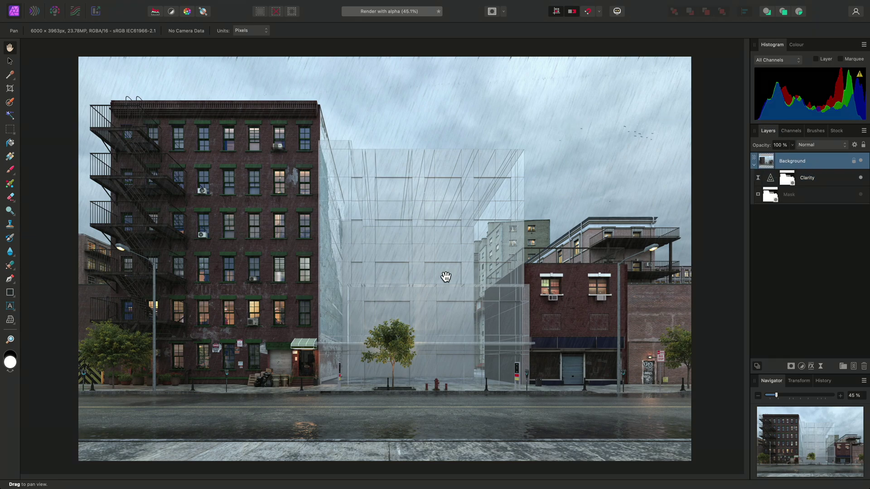
{"action": "key", "text": "super"}
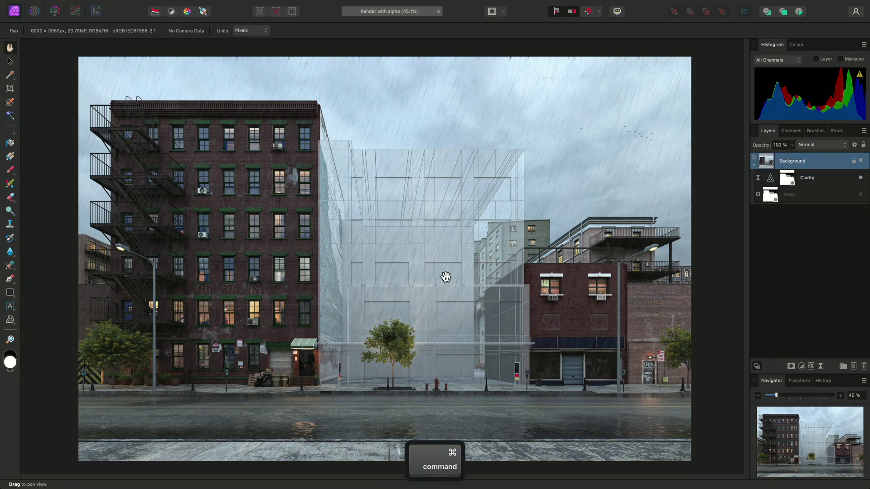
{"action": "key", "text": "super+u"}
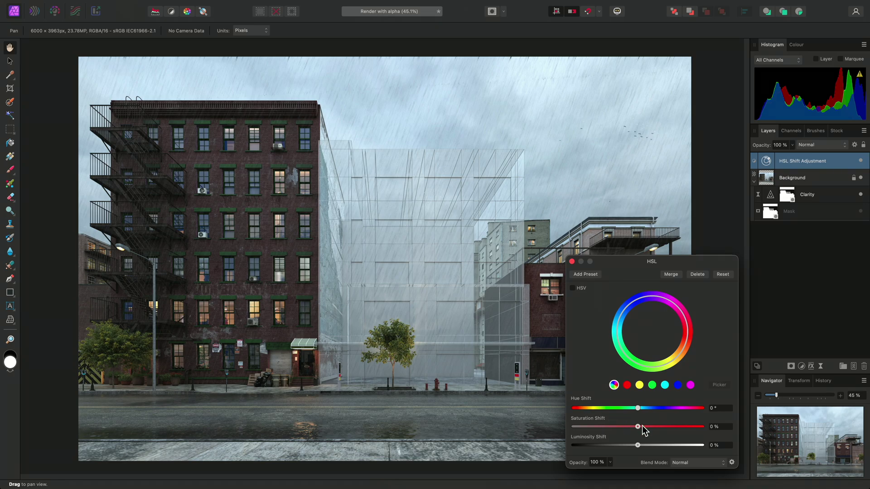
{"action": "left_click_drag", "start_coordinate": [637, 427], "coordinate": [593, 427]}
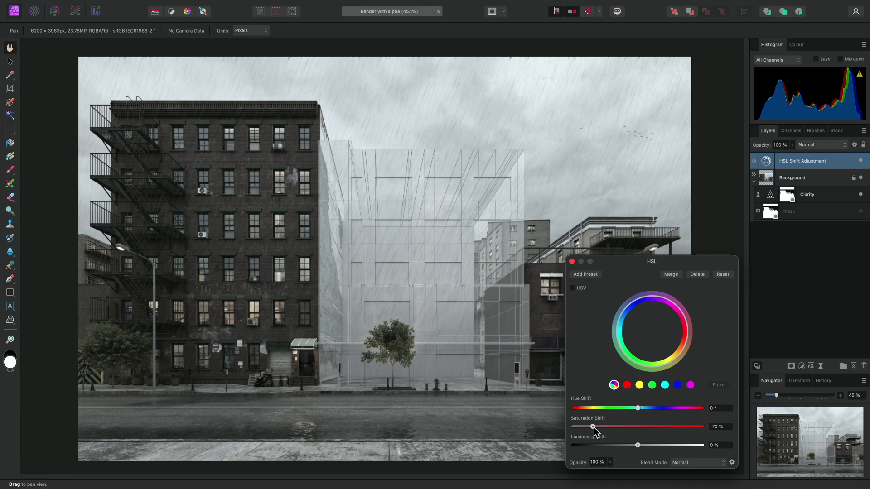
{"action": "left_click", "coordinate": [571, 262]}
Step: Load the Unassociated Alpha channel into the HSL Shift adjustment's alpha mask
{"action": "left_click", "coordinate": [792, 132]}
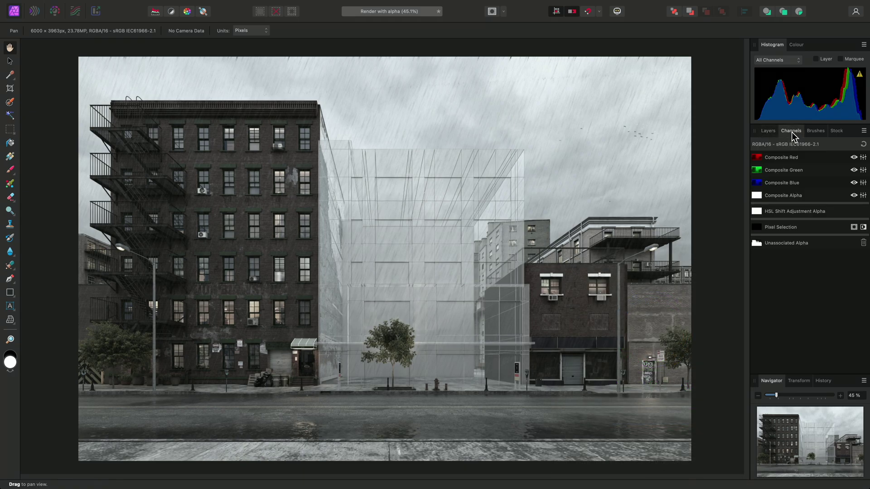
{"action": "right_click", "coordinate": [802, 243]}
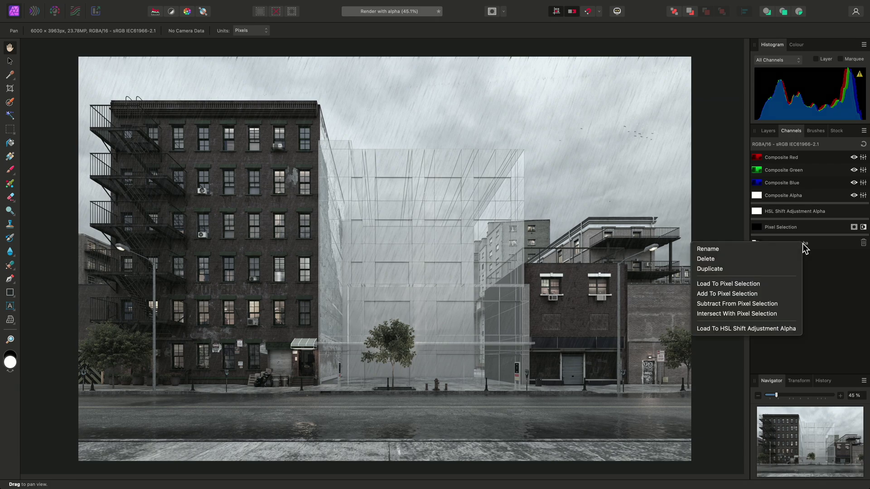
{"action": "left_click", "coordinate": [774, 330]}
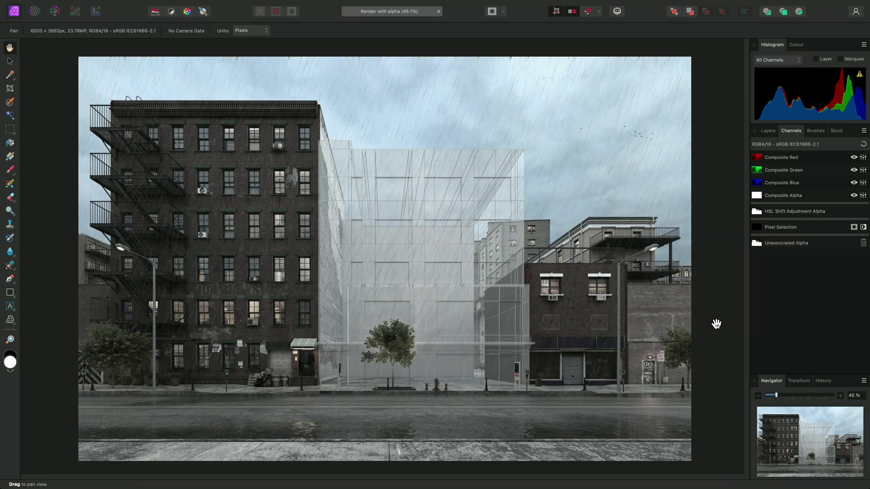
{"action": "left_click", "coordinate": [767, 131]}
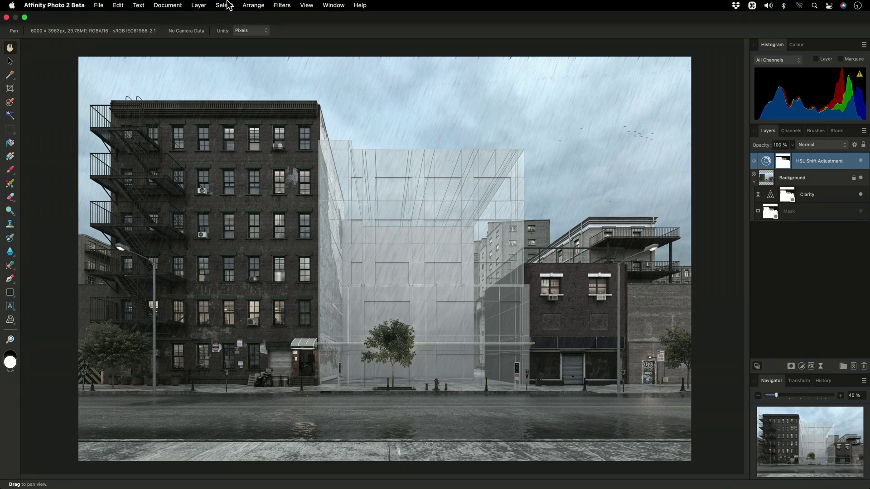
Step: Invert the HSL Shift adjustment's mask with Cmd+I and toggle its visibility to compare
{"action": "left_click", "coordinate": [199, 5]}
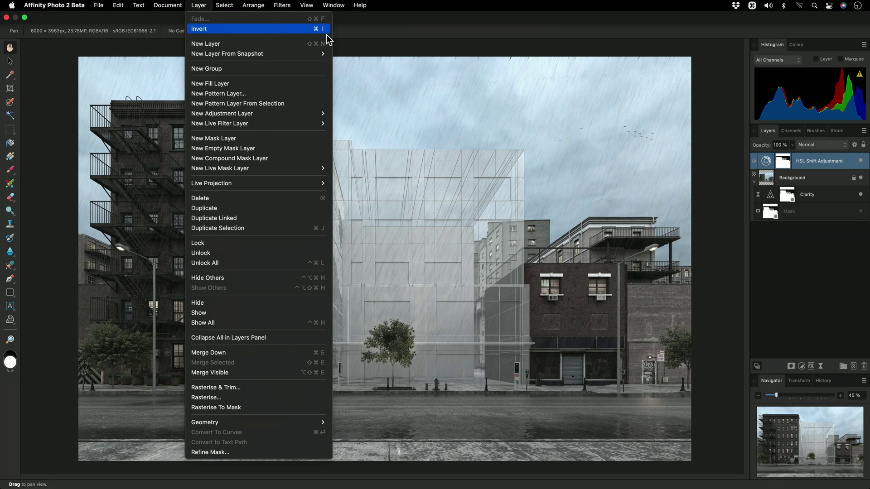
{"action": "left_click", "coordinate": [416, 182]}
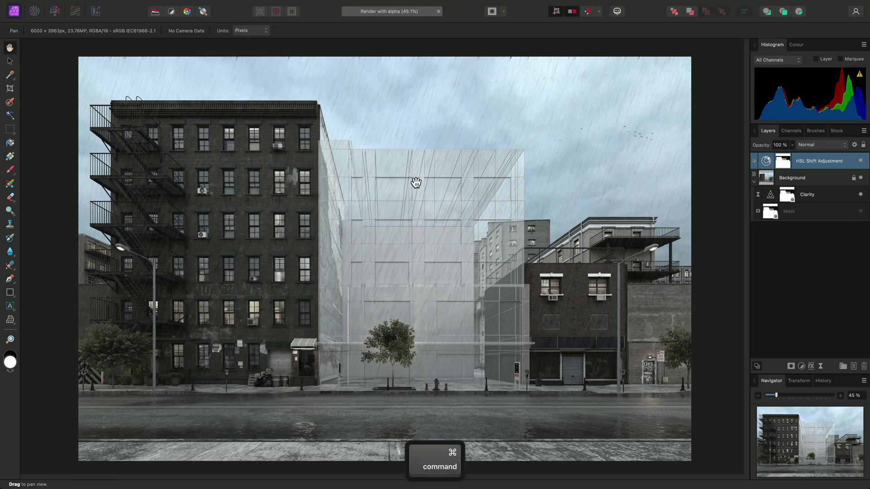
{"action": "key", "text": "super+i"}
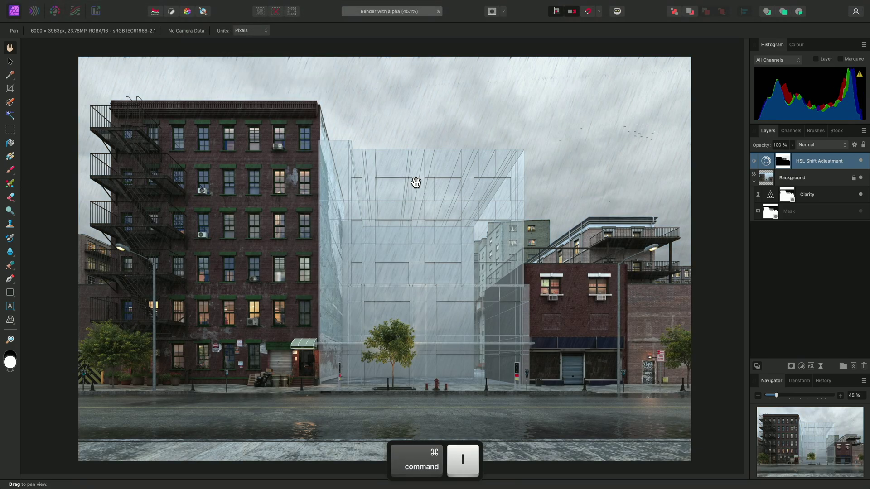
{"action": "left_click", "coordinate": [861, 162]}
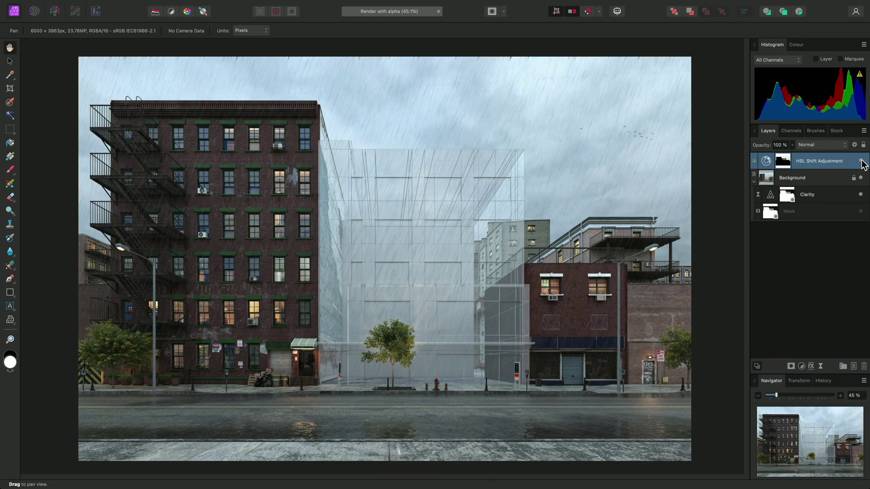
{"action": "left_click", "coordinate": [860, 161]}
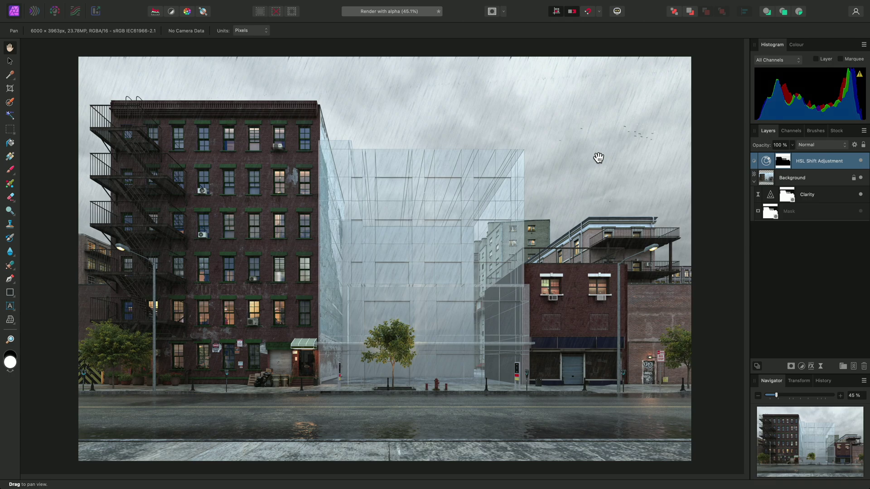
Step: Load Unassociated Alpha as a pixel selection and invert it with Shift+Cmd+I
{"action": "left_click", "coordinate": [791, 130]}
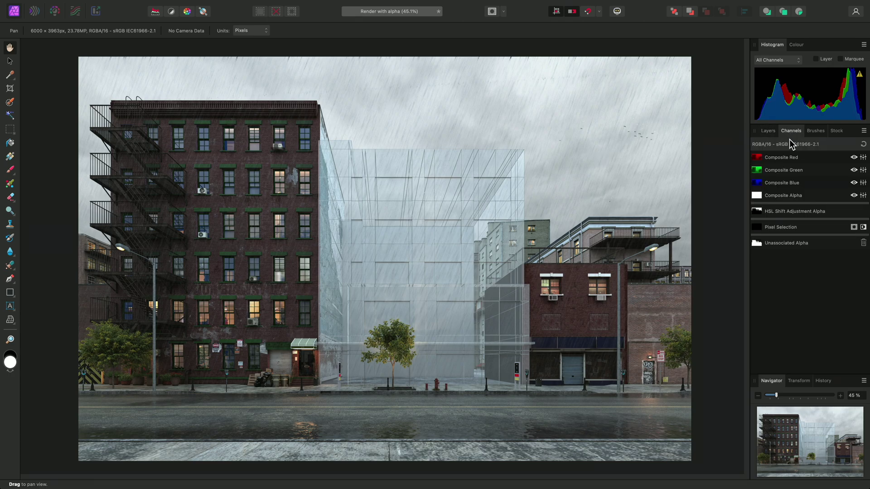
{"action": "right_click", "coordinate": [814, 244]}
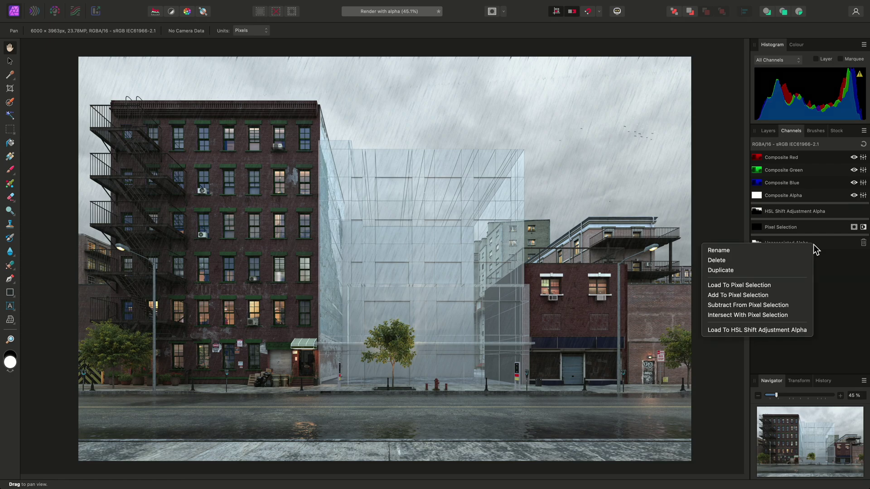
{"action": "left_click", "coordinate": [781, 286]}
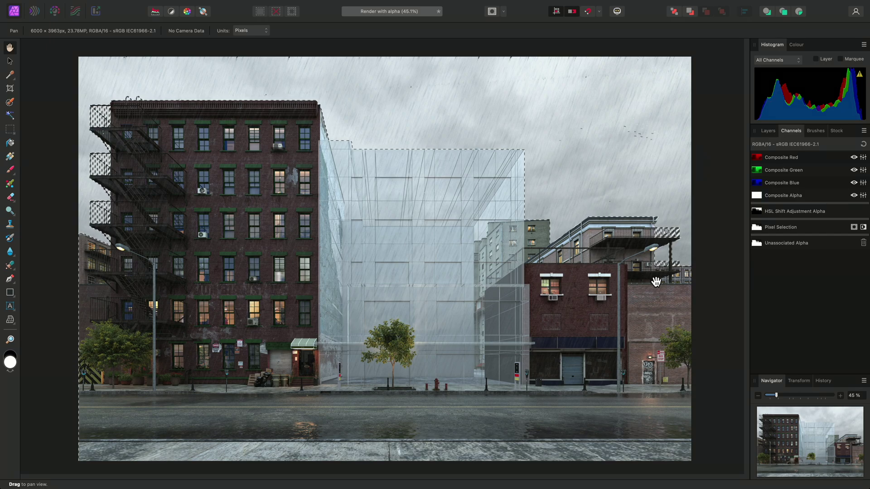
{"action": "mouse_move", "coordinate": [287, 6]}
{"action": "left_click", "coordinate": [224, 5]}
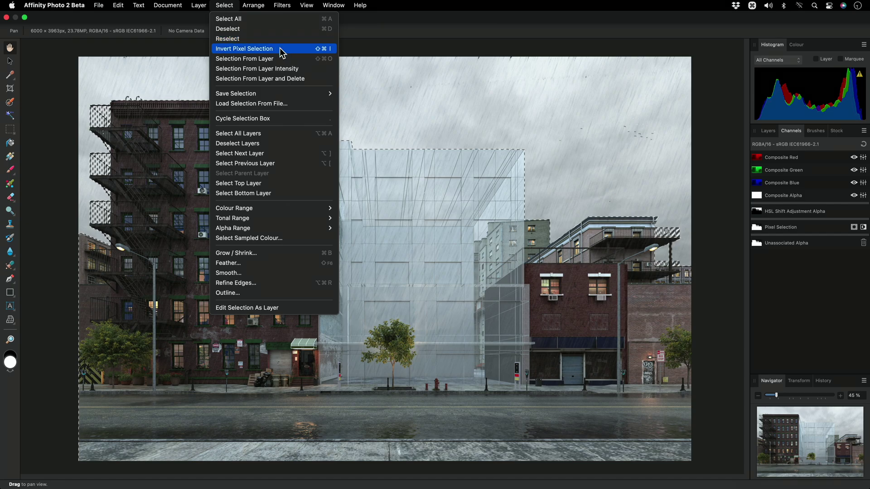
{"action": "left_click", "coordinate": [458, 145]}
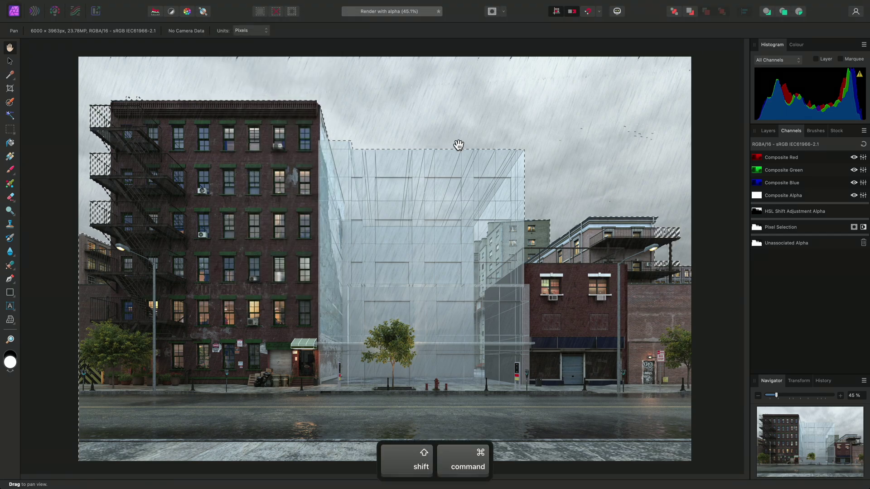
{"action": "key", "text": "shift+super+i"}
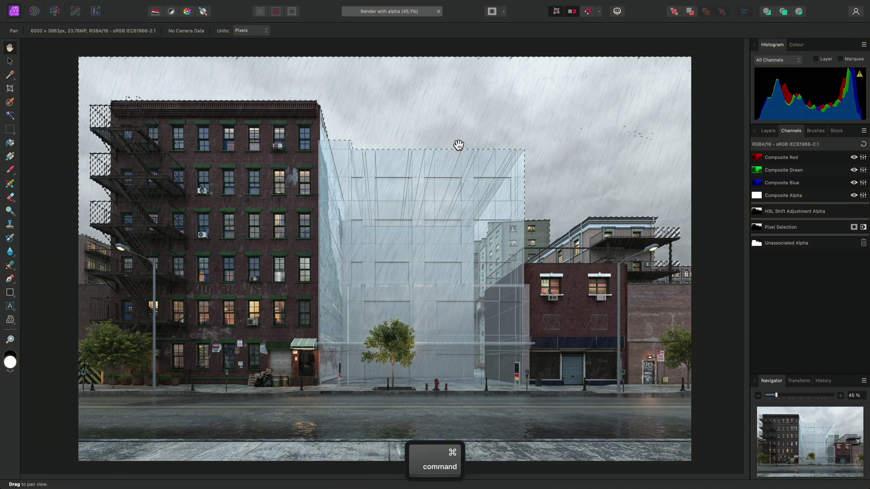
Step: Add a Brightness / Contrast adjustment on the inverted selection at -35% brightness, 100% contrast
{"action": "left_click", "coordinate": [199, 5]}
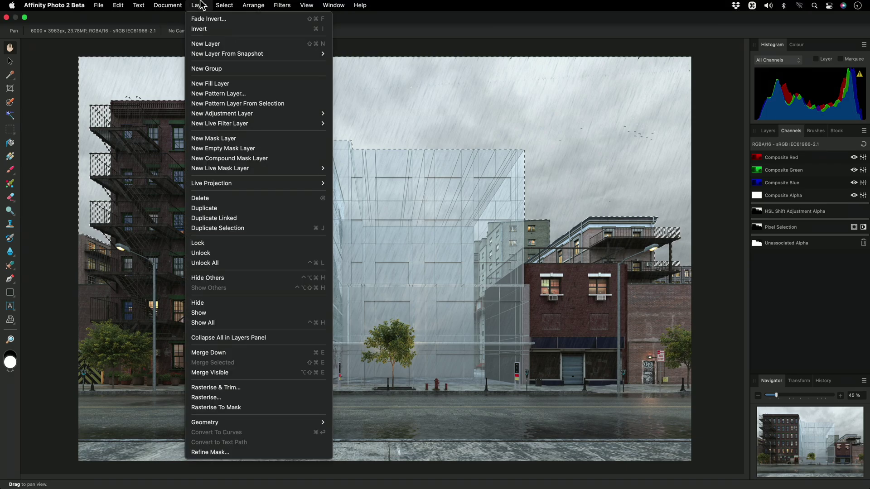
{"action": "mouse_move", "coordinate": [271, 114]}
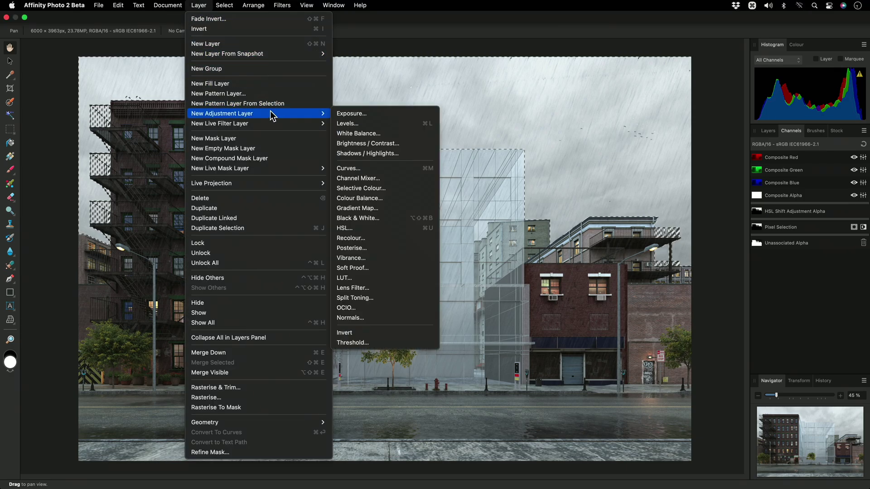
{"action": "left_click", "coordinate": [401, 144]}
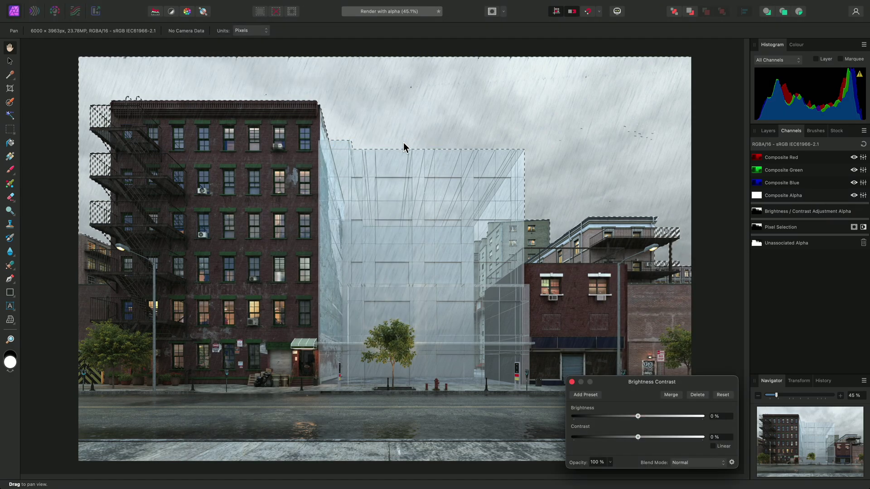
{"action": "left_click", "coordinate": [767, 130]}
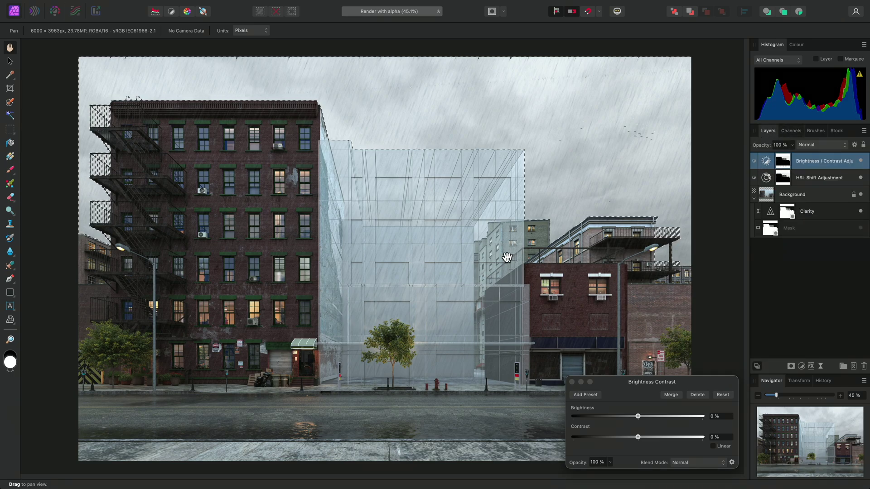
{"action": "key", "text": "super+d"}
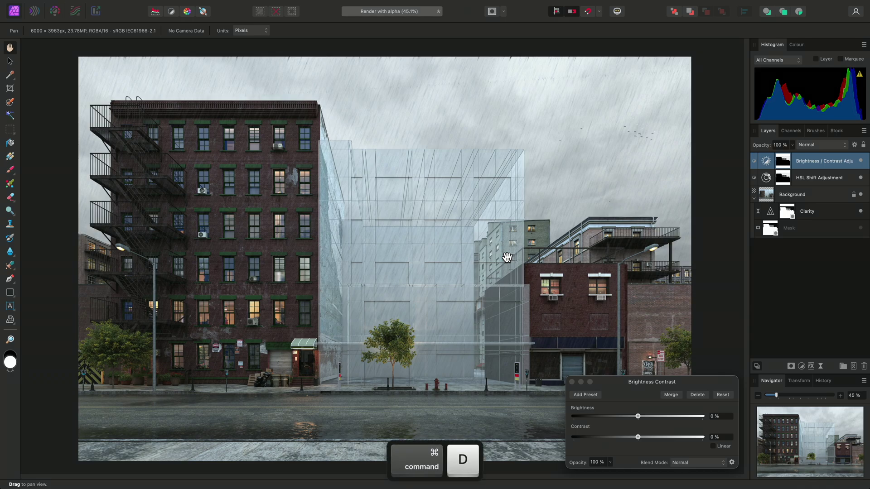
{"action": "left_click_drag", "start_coordinate": [637, 415], "coordinate": [701, 439]}
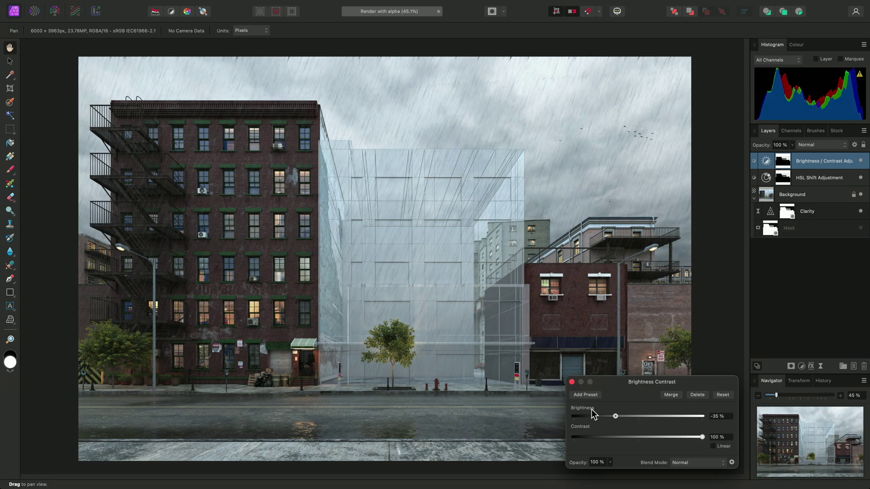
{"action": "left_click", "coordinate": [572, 382]}
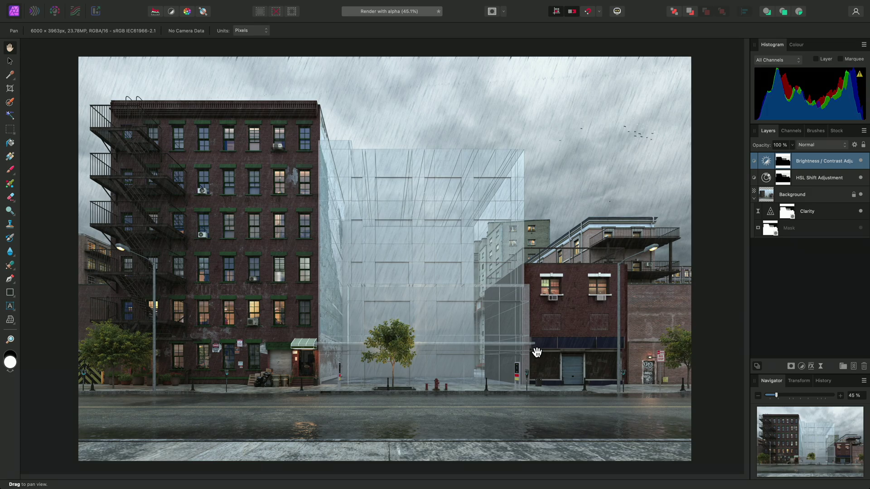
Step: Drag AE36 009.effectsResult.tif from Finder into Affinity Photo
{"action": "key", "text": "super+Tab"}
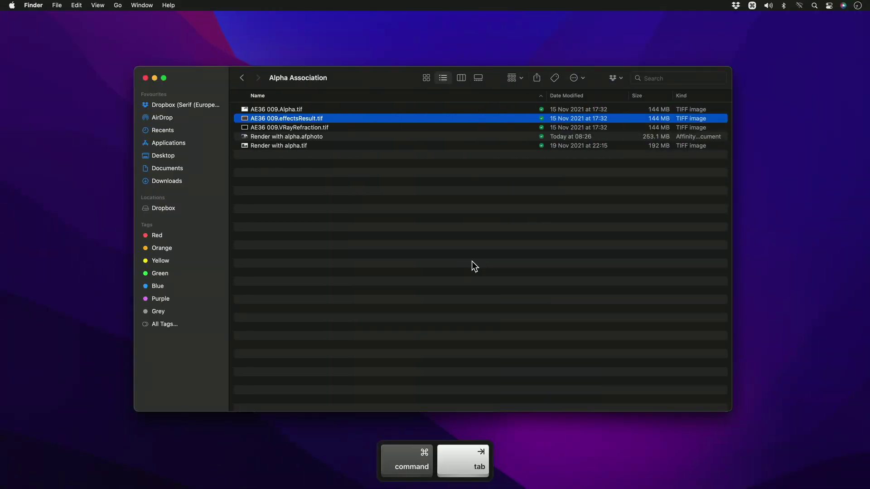
{"action": "left_click_drag", "start_coordinate": [315, 118], "coordinate": [456, 26]}
{"action": "key", "text": "super+Tab"}
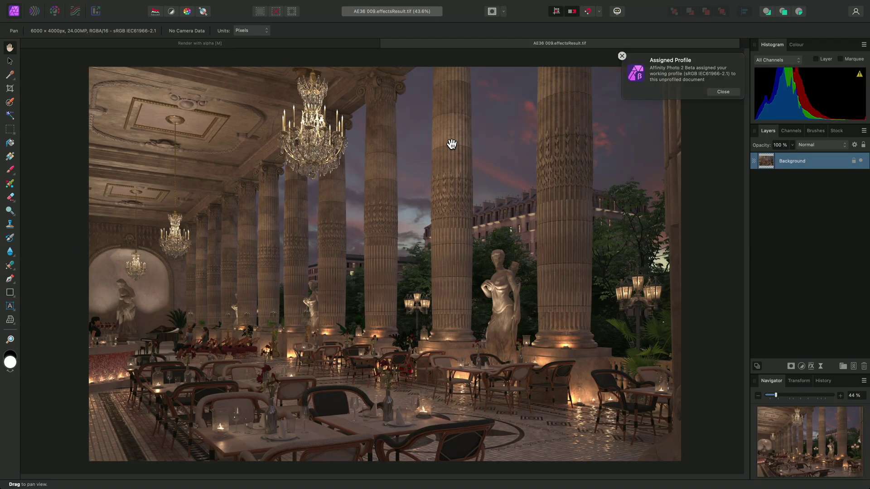
Step: Drag AE36 009.Alpha.tif from Finder onto the open document as a new layer
{"action": "key", "text": "super+Tab"}
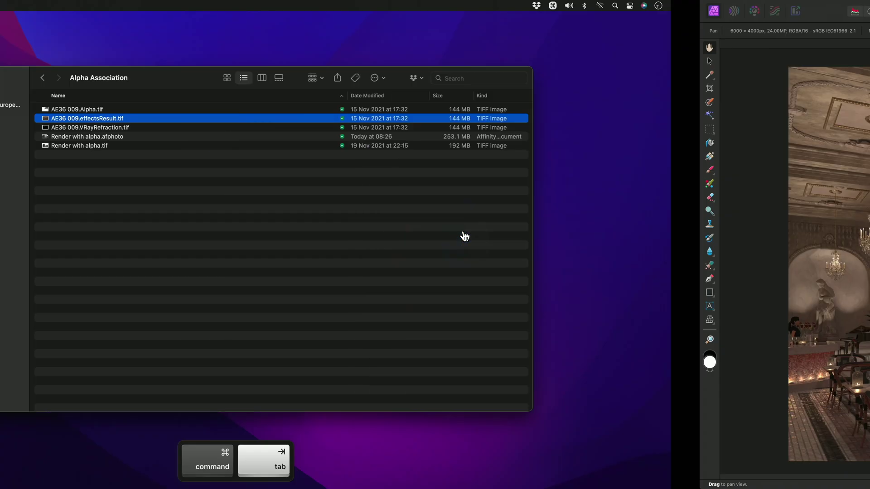
{"action": "left_click", "coordinate": [287, 110]}
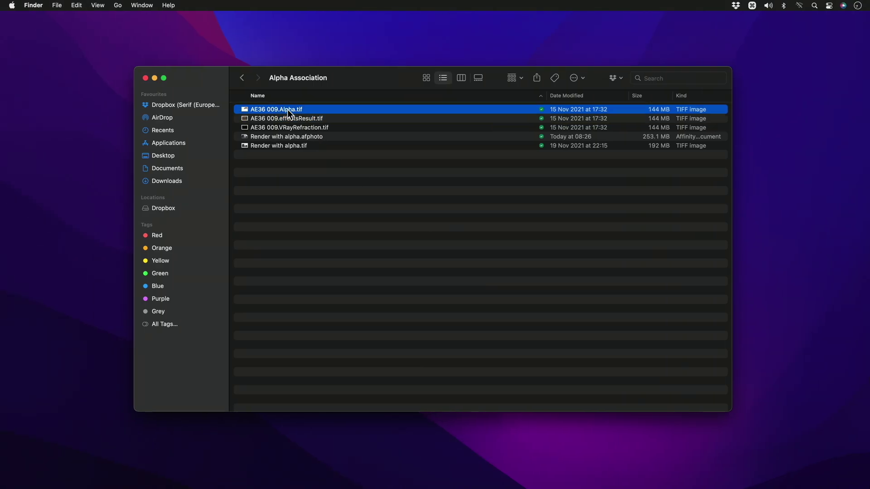
{"action": "key", "text": "super+Tab"}
{"action": "left_click_drag", "start_coordinate": [287, 110], "coordinate": [420, 261]}
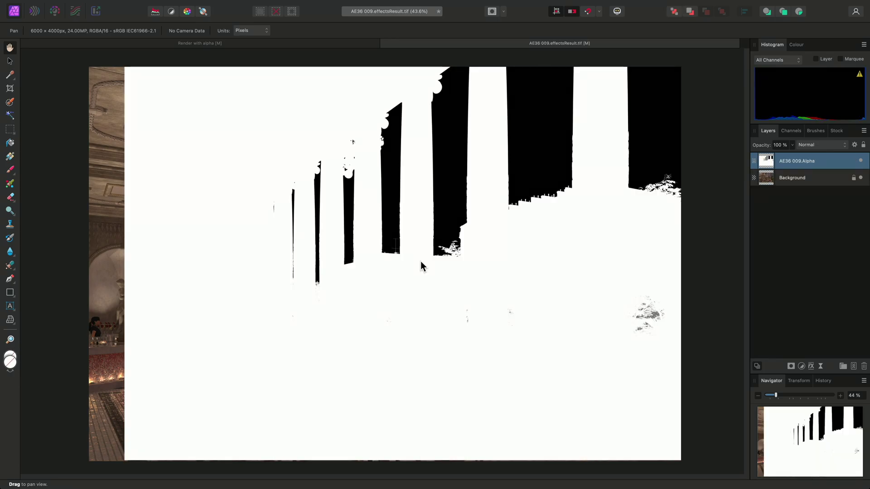
Step: Switch to the Move Tool (V) to align the AE36 009.Alpha layer with the canvas
{"action": "key", "text": "v"}
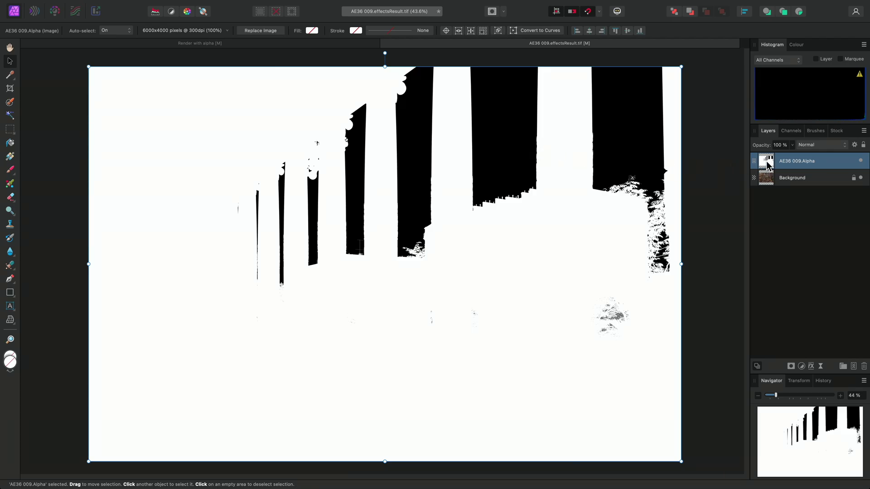
Step: Rasterise the AE36 009.Alpha layer to a mask, nest it on Background, and expand to check
{"action": "right_click", "coordinate": [766, 164]}
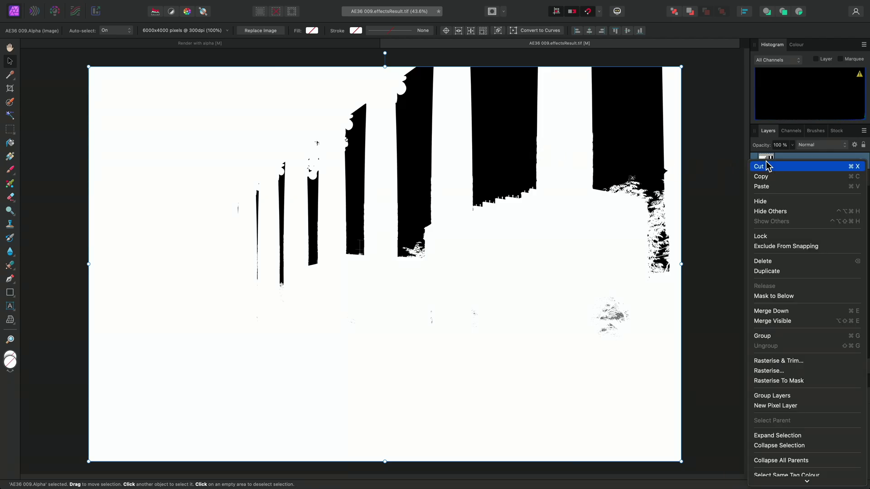
{"action": "left_click", "coordinate": [815, 381]}
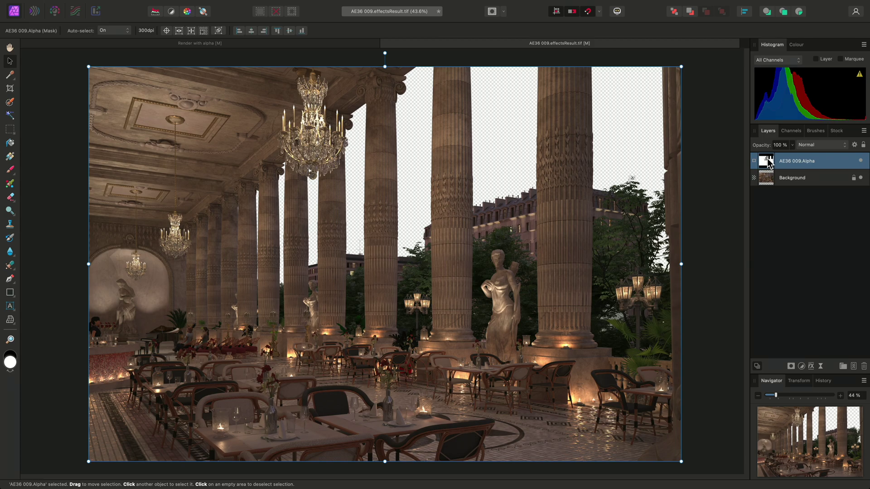
{"action": "left_click_drag", "start_coordinate": [767, 162], "coordinate": [768, 183]}
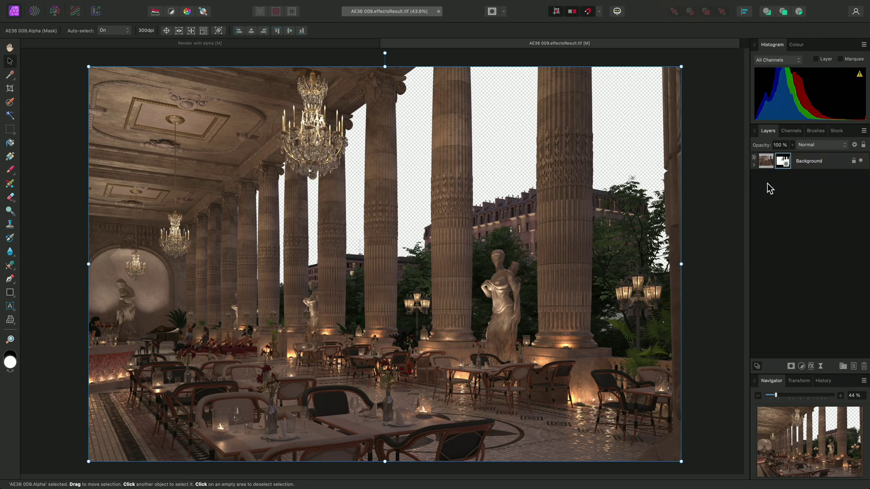
{"action": "left_click", "coordinate": [754, 166]}
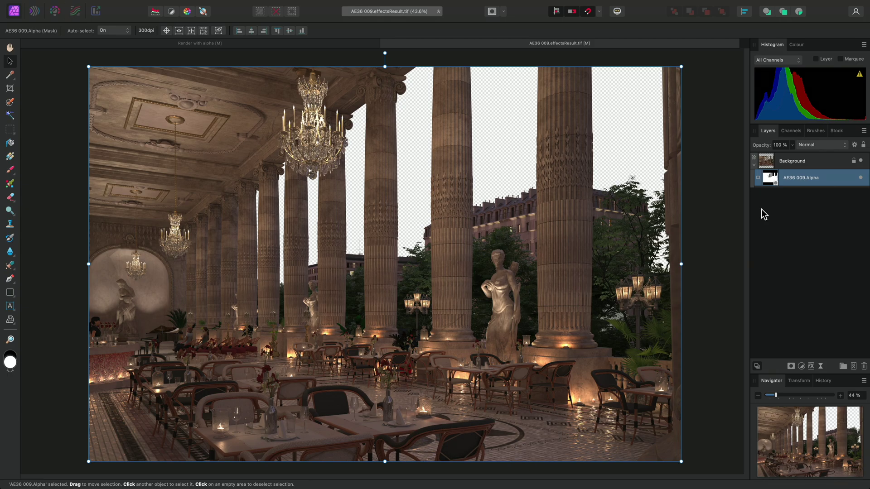
Step: Delete the alpha mask layer and set File > Placement Policy to Linked
{"action": "key", "text": "BackSpace"}
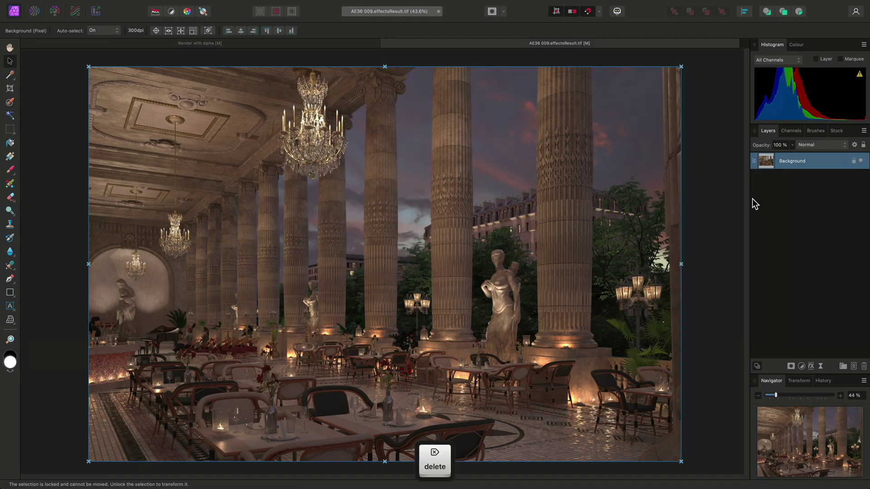
{"action": "mouse_move", "coordinate": [355, 3]}
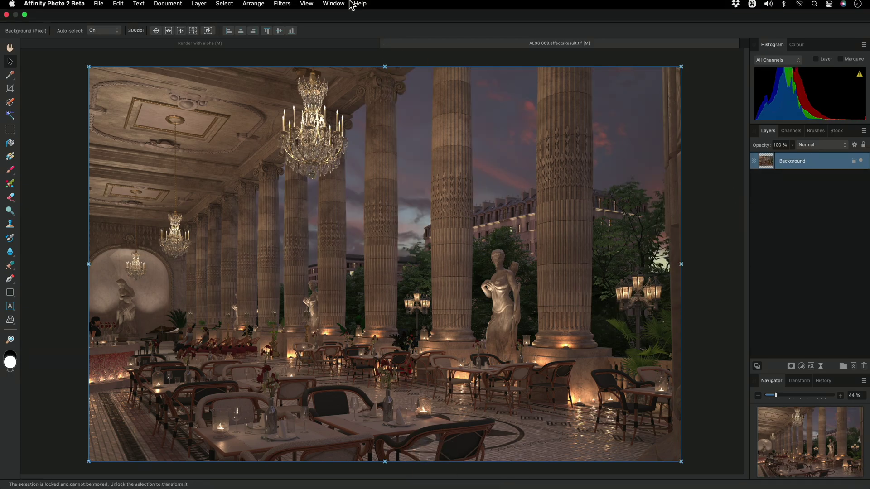
{"action": "left_click", "coordinate": [105, 4]}
{"action": "mouse_move", "coordinate": [162, 243]}
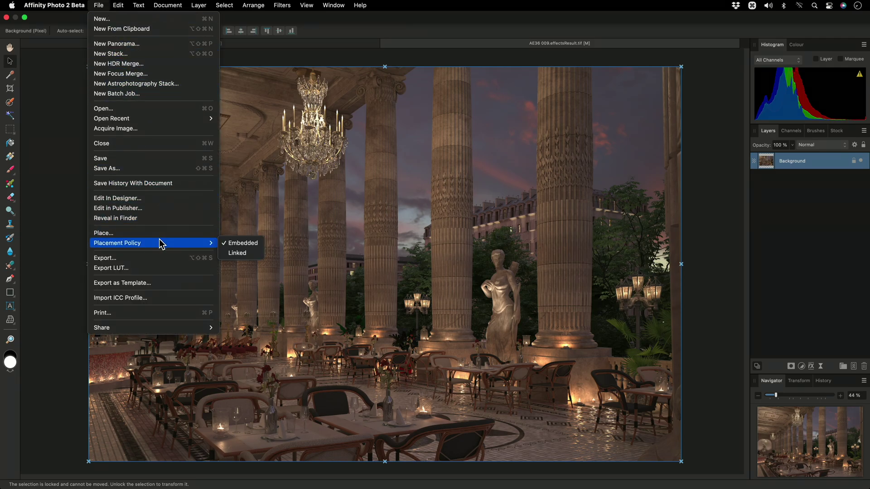
{"action": "left_click", "coordinate": [245, 254]}
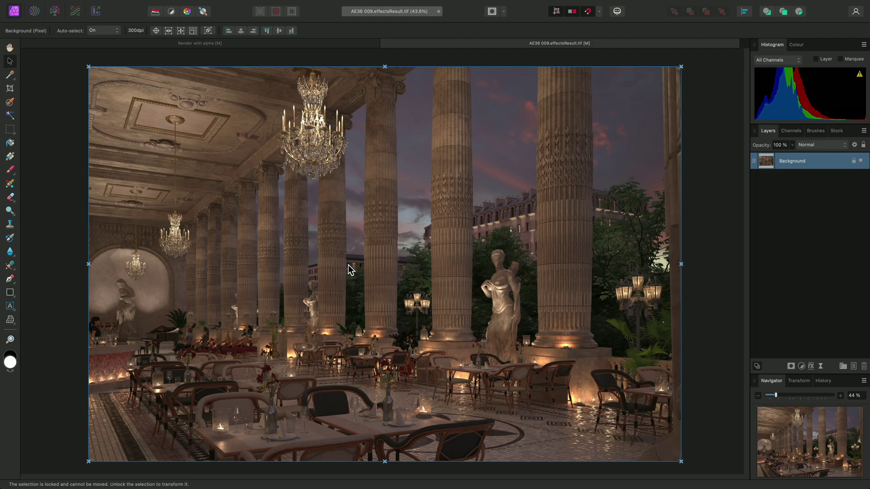
Step: Drag AE36 009.Alpha.tif from Finder into the document, flush with the canvas above Background
{"action": "key", "text": "super+Tab"}
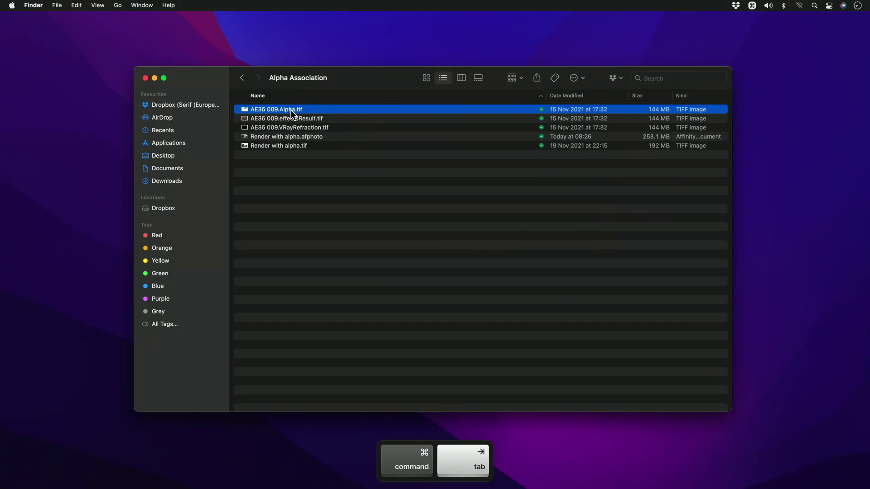
{"action": "left_click_drag", "start_coordinate": [290, 110], "coordinate": [420, 235]}
{"action": "key", "text": "super+Tab"}
{"action": "left_click_drag", "start_coordinate": [496, 189], "coordinate": [471, 213]}
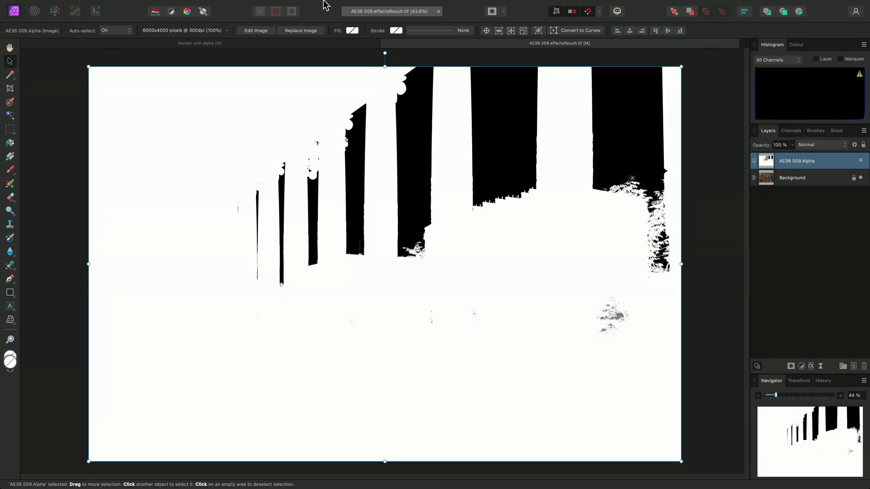
Step: Add a Live Procedural Texture filter layer to the AE36 009.Alpha layer
{"action": "mouse_move", "coordinate": [325, 4]}
{"action": "left_click", "coordinate": [201, 5]}
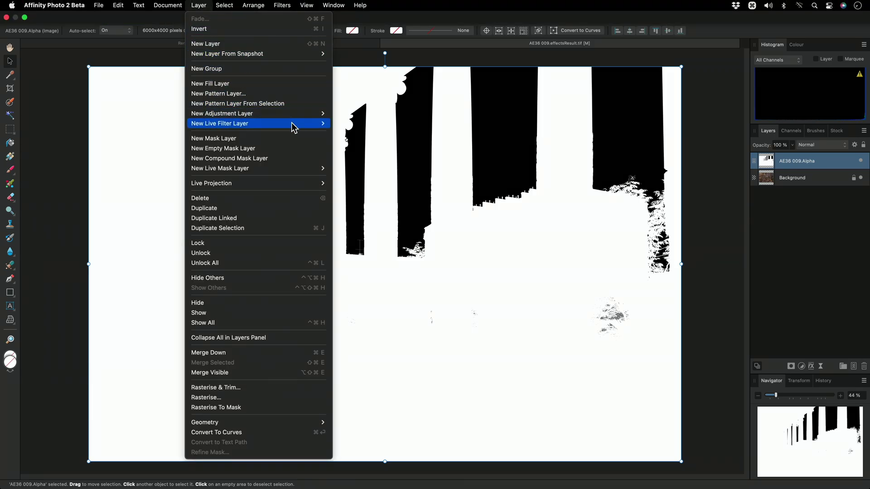
{"action": "mouse_move", "coordinate": [294, 127]}
{"action": "mouse_move", "coordinate": [365, 164]}
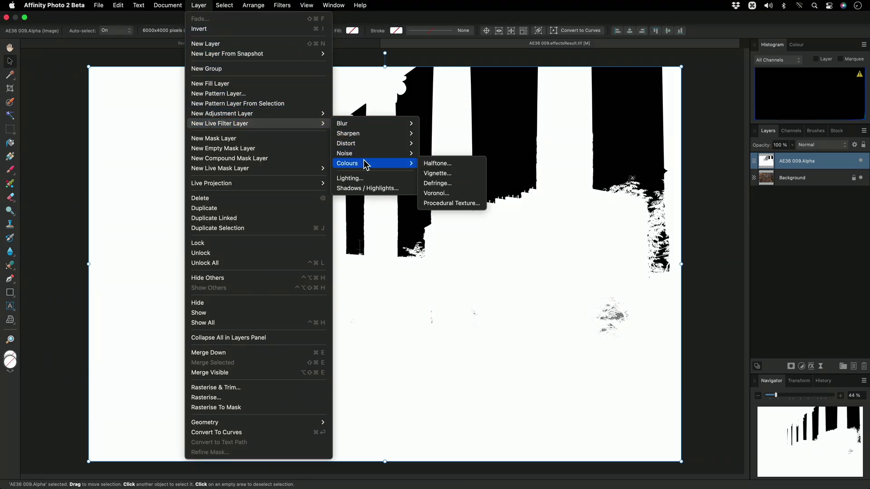
{"action": "left_click", "coordinate": [466, 205]}
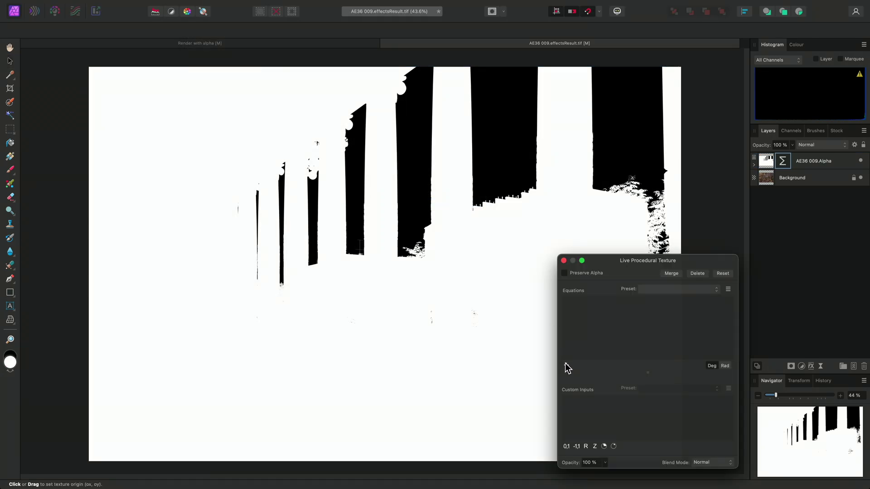
Step: Add an equation that drives the alpha channel, not red, with the value R
{"action": "left_click", "coordinate": [567, 365]}
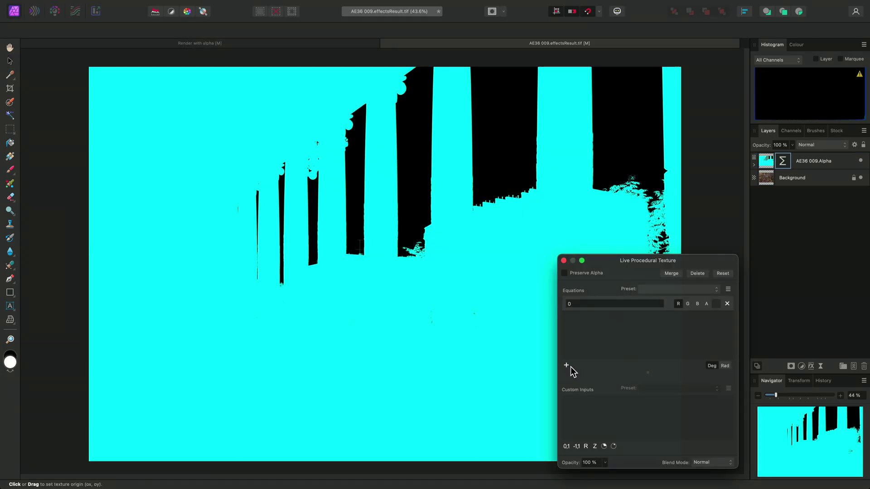
{"action": "left_click", "coordinate": [677, 304]}
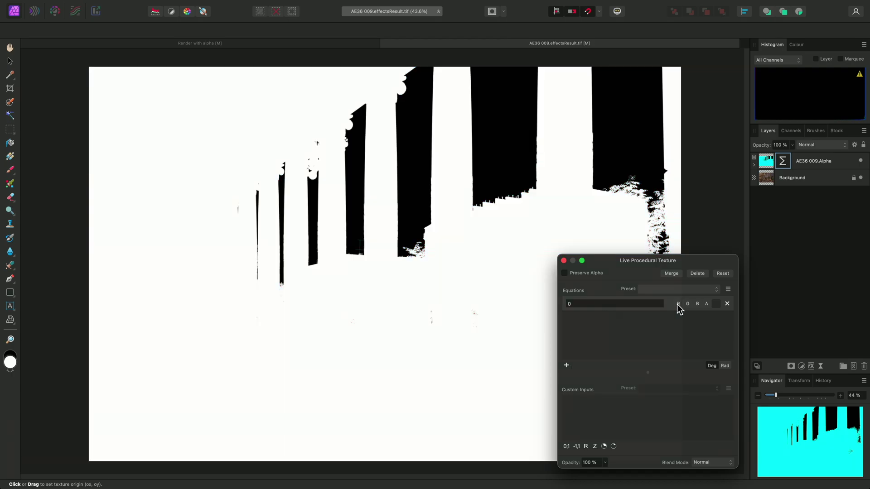
{"action": "left_click", "coordinate": [705, 304]}
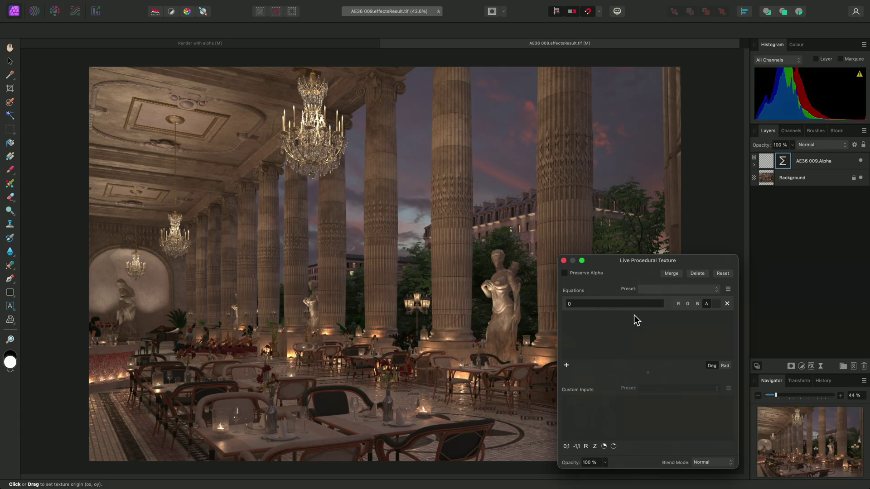
{"action": "left_click_drag", "start_coordinate": [606, 301], "coordinate": [560, 302]}
{"action": "type", "text": "R"}
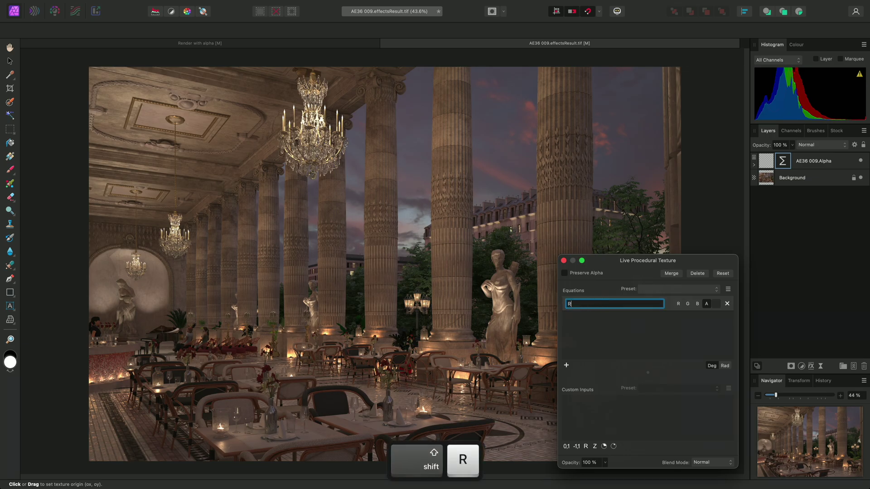
{"action": "key", "text": "Return"}
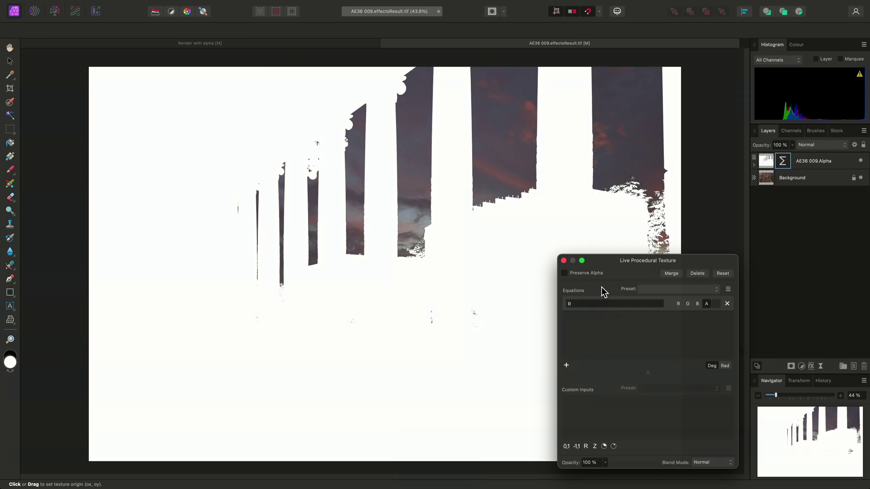
{"action": "left_click", "coordinate": [564, 261]}
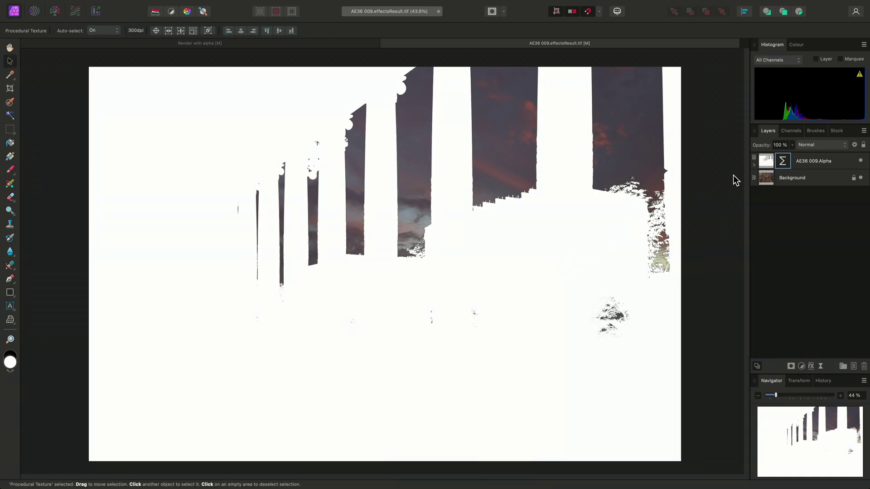
Step: Nest the AE36 009.Alpha layer under Background as its mask, then select Background
{"action": "left_click", "coordinate": [766, 166]}
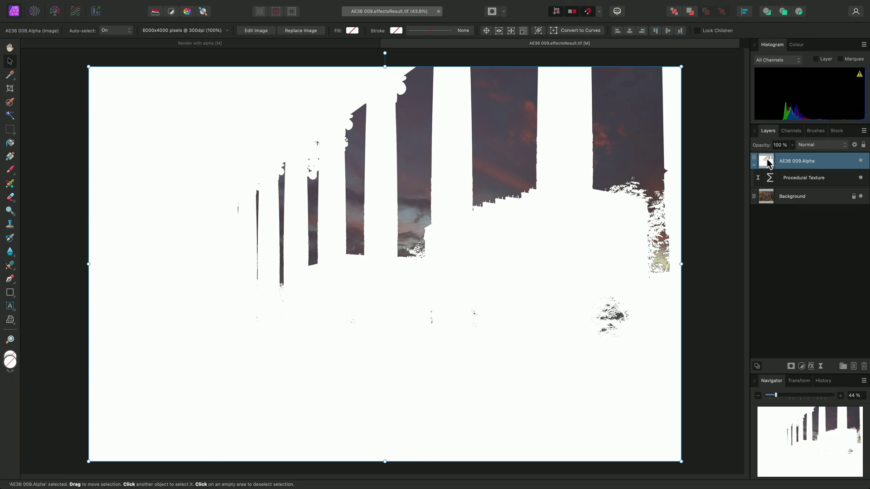
{"action": "left_click_drag", "start_coordinate": [769, 164], "coordinate": [768, 202]}
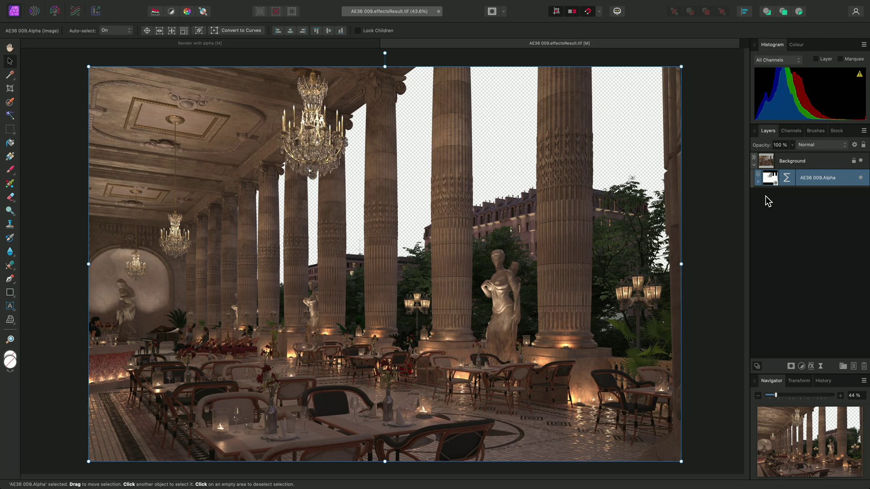
{"action": "left_click", "coordinate": [787, 166]}
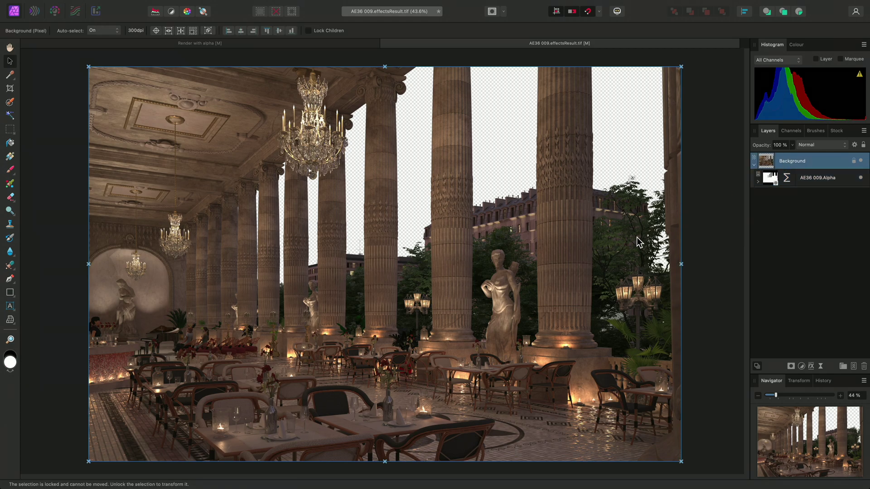
Step: Drag AE36 009.VRayRefraction.tif from Finder into the document, aligned with the Background layer
{"action": "key", "text": "super+Tab"}
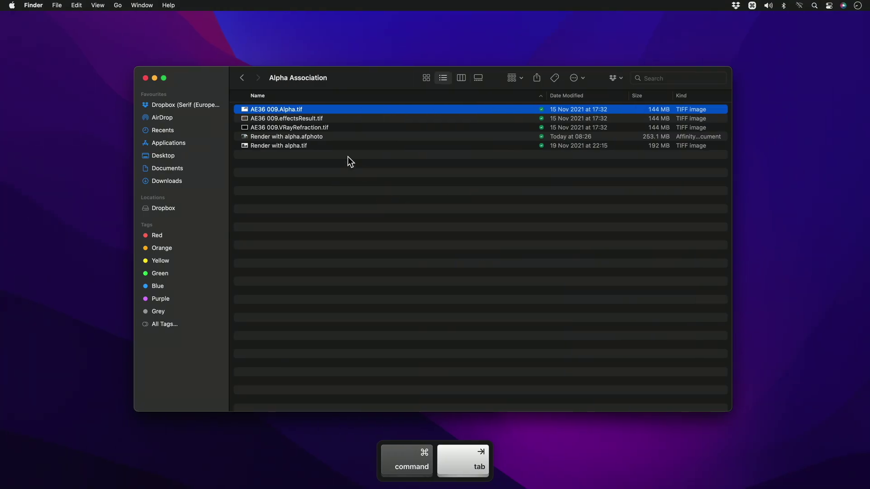
{"action": "left_click", "coordinate": [327, 127]}
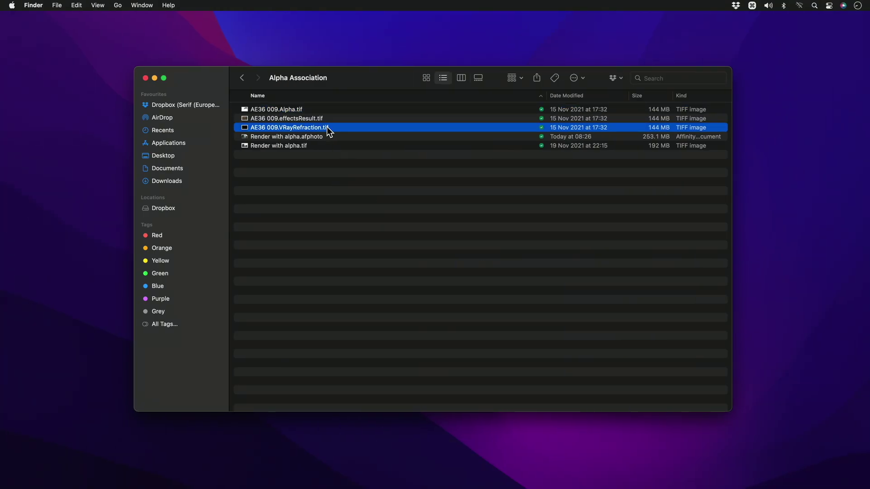
{"action": "left_click_drag", "start_coordinate": [329, 132], "coordinate": [460, 238]}
{"action": "key", "text": "super+Tab"}
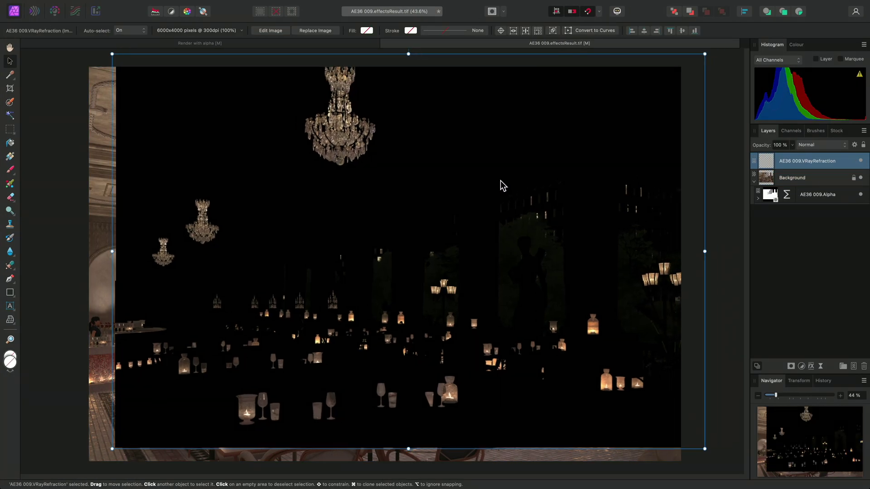
{"action": "left_click_drag", "start_coordinate": [483, 189], "coordinate": [479, 189]}
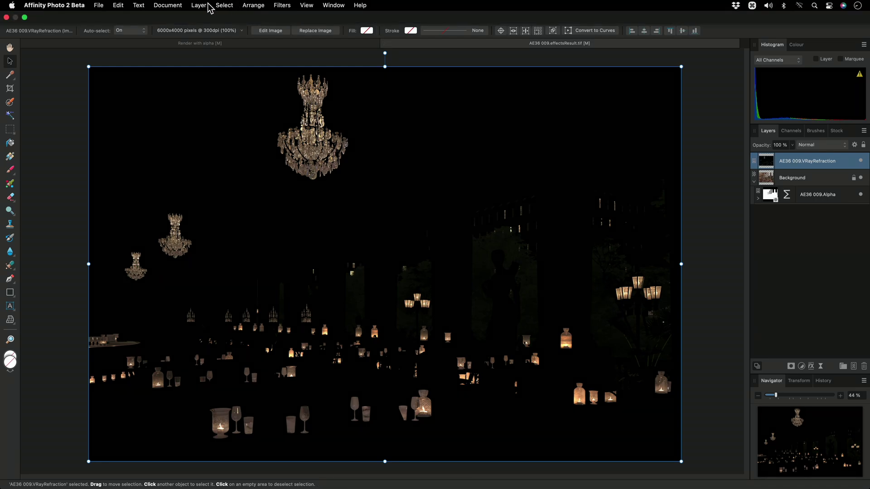
Step: Add a Live Procedural Texture filter to the AE36 009.VRayRefraction layer
{"action": "left_click", "coordinate": [204, 5]}
{"action": "mouse_move", "coordinate": [254, 123]}
{"action": "mouse_move", "coordinate": [362, 163]}
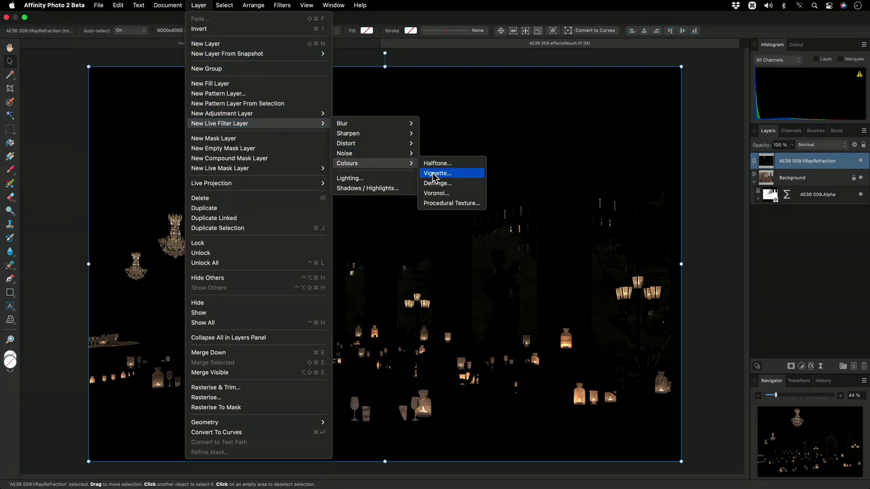
{"action": "left_click", "coordinate": [471, 207]}
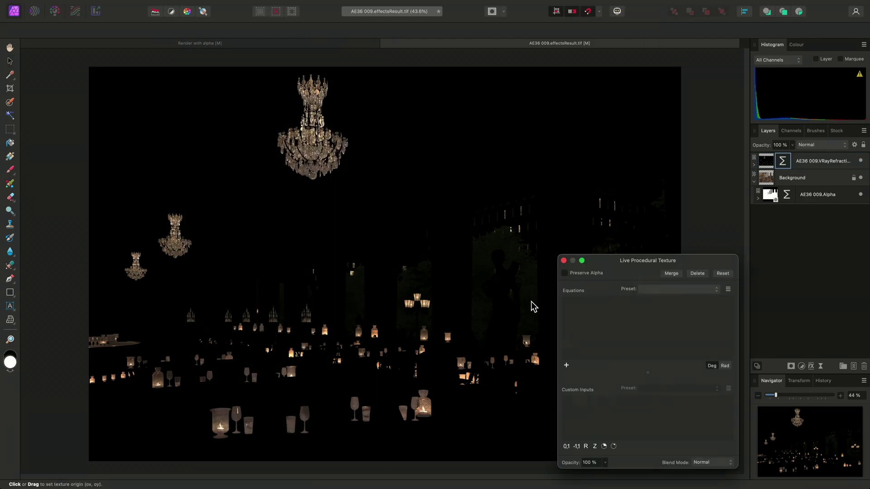
Step: Add an equation that drives the alpha channel, not red, with rgbtoi(R,G,B)
{"action": "left_click", "coordinate": [566, 365]}
{"action": "left_click", "coordinate": [678, 304]}
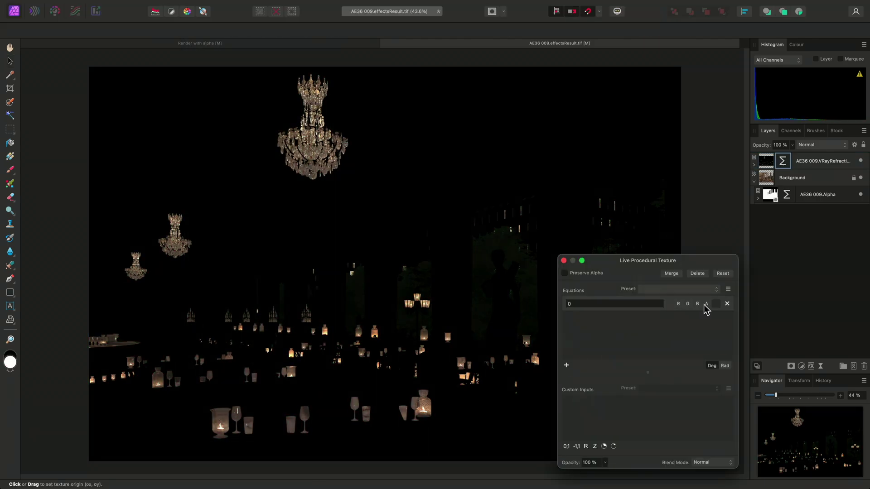
{"action": "left_click", "coordinate": [706, 304]}
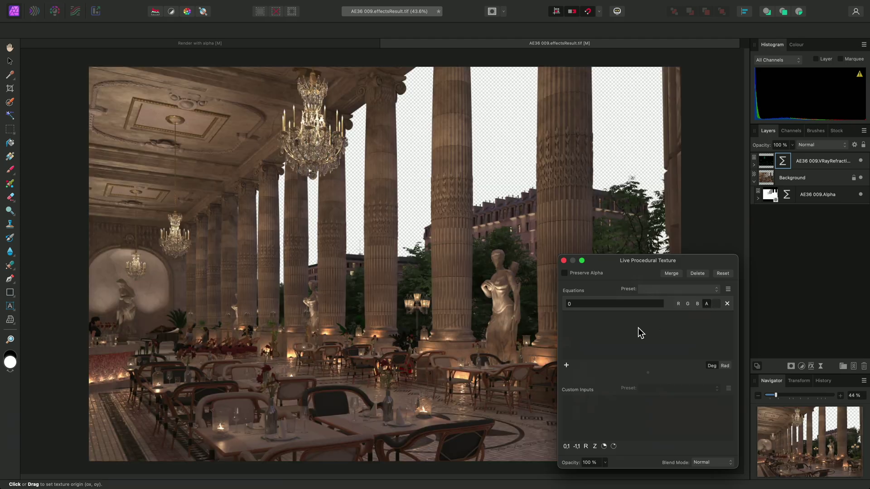
{"action": "left_click", "coordinate": [584, 303]}
{"action": "type", "text": "rg"}
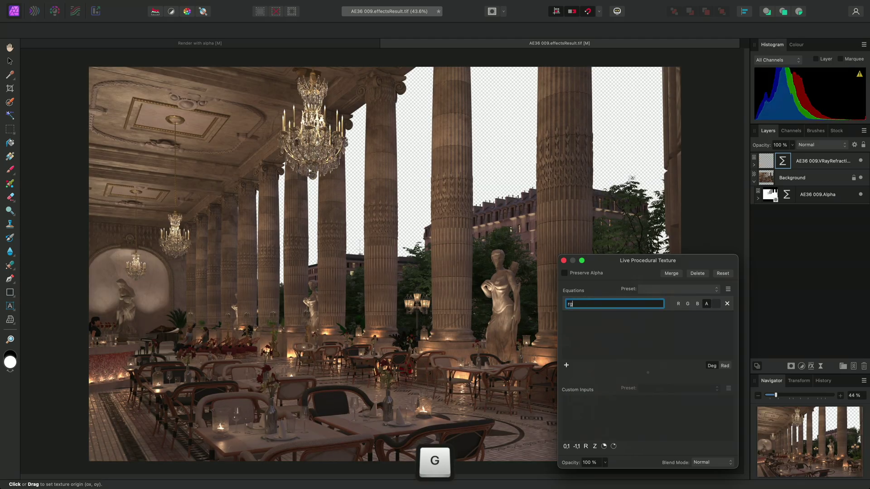
{"action": "type", "text": "btoi"}
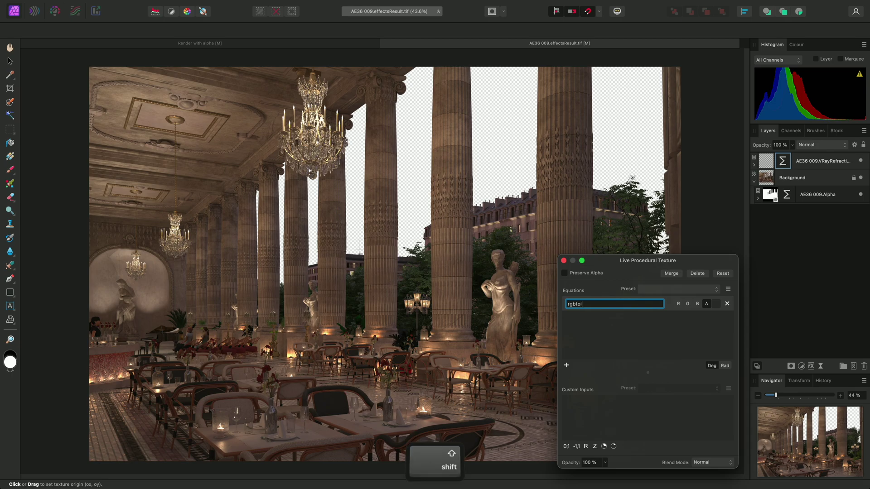
{"action": "type", "text": "(R,G"}
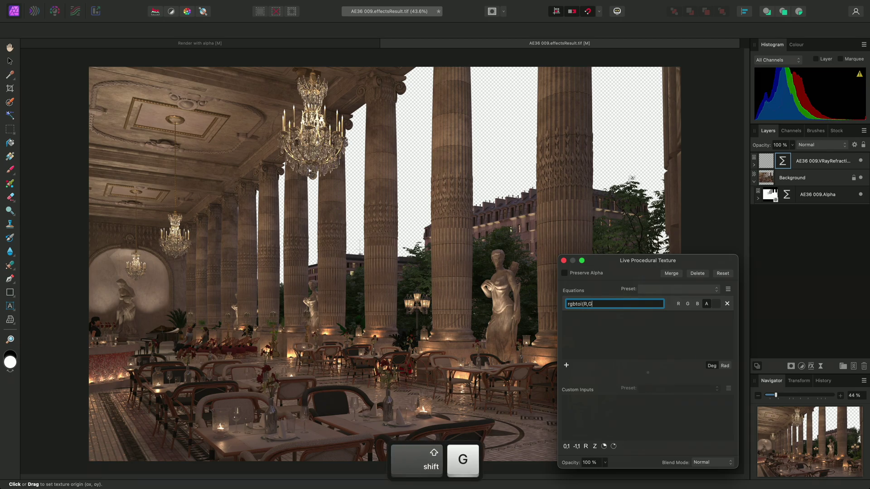
{"action": "type", "text": ",B)"}
{"action": "key", "text": "Return"}
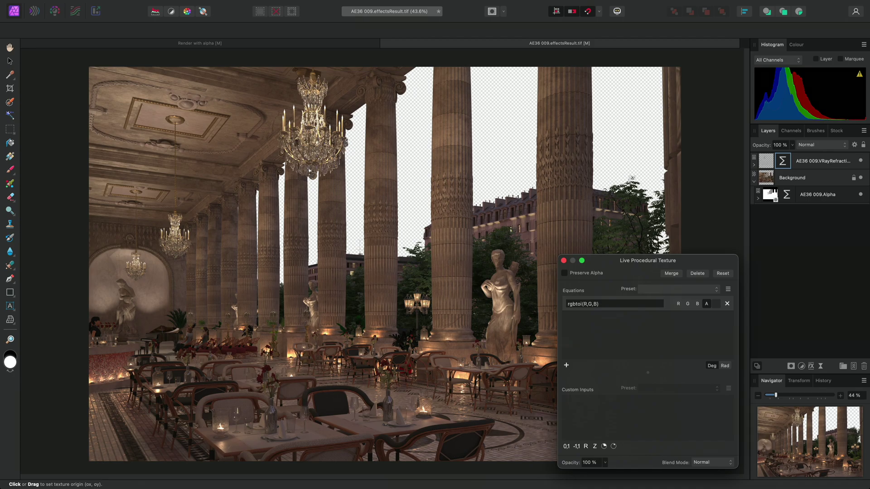
{"action": "left_click", "coordinate": [563, 260]}
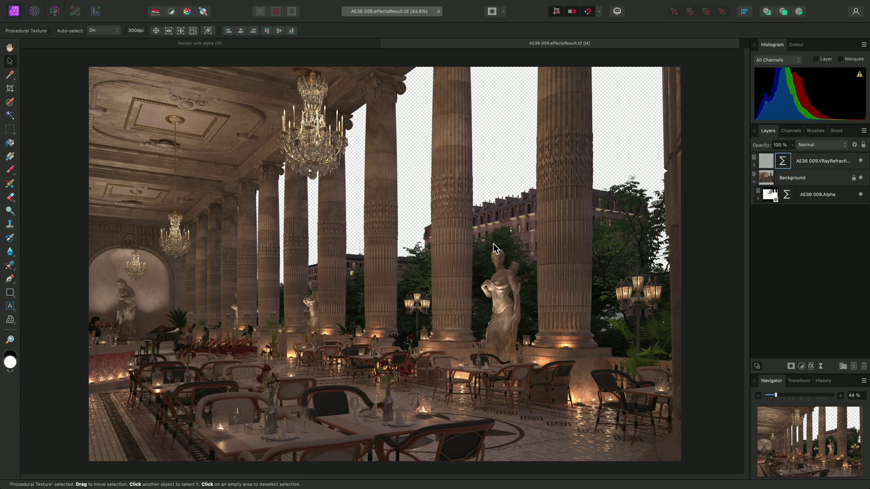
Step: Add a Brightness / Contrast adjustment and nest the VRayRefraction layer into it as its mask
{"action": "mouse_move", "coordinate": [263, 2]}
{"action": "left_click", "coordinate": [198, 5]}
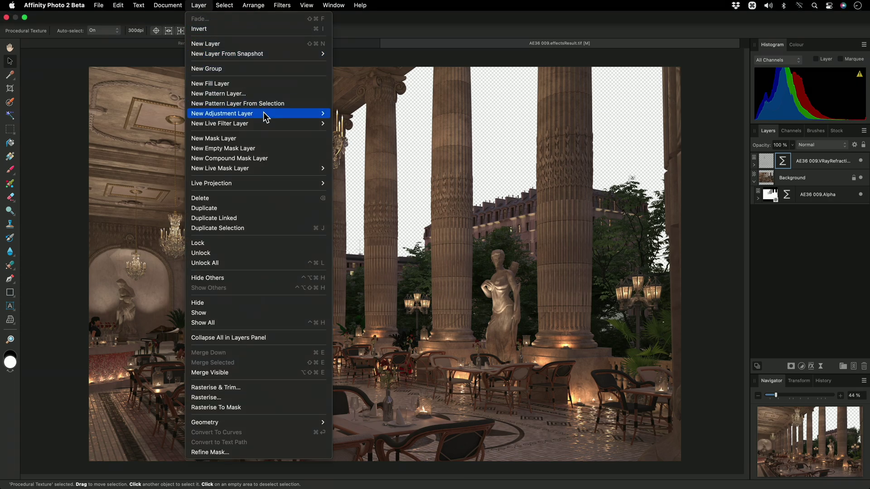
{"action": "mouse_move", "coordinate": [293, 114]}
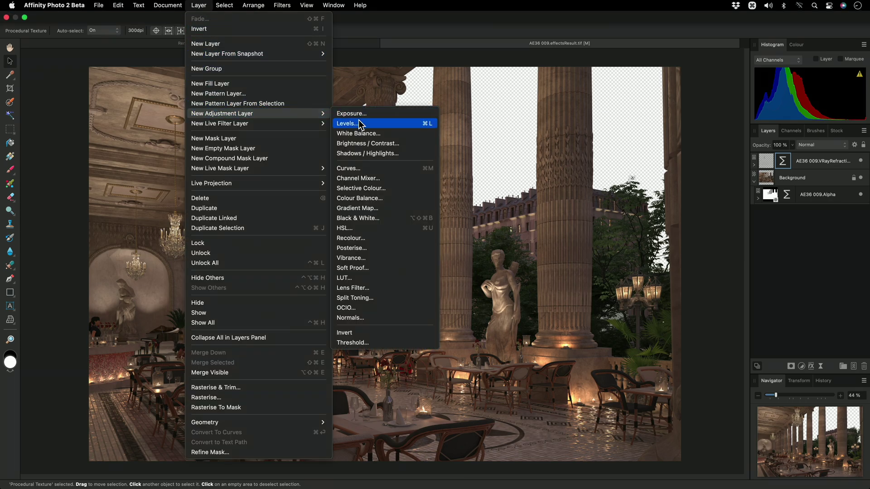
{"action": "left_click", "coordinate": [394, 144]}
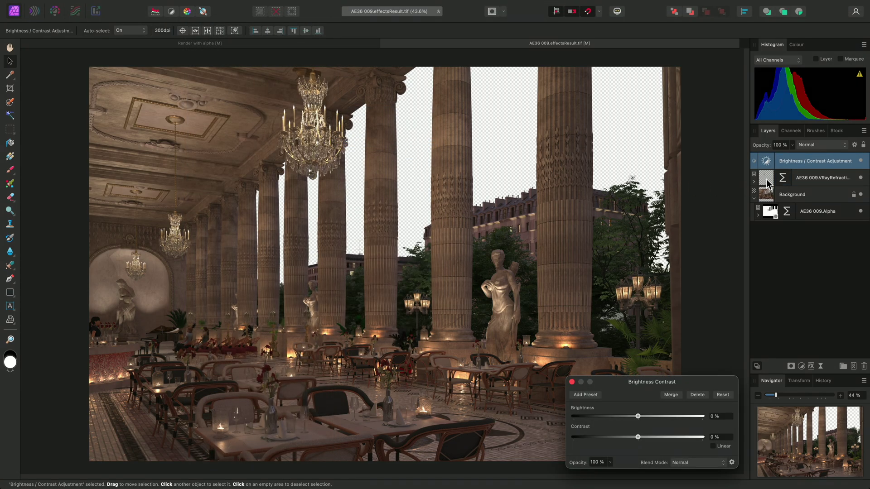
{"action": "left_click_drag", "start_coordinate": [767, 183], "coordinate": [766, 164]}
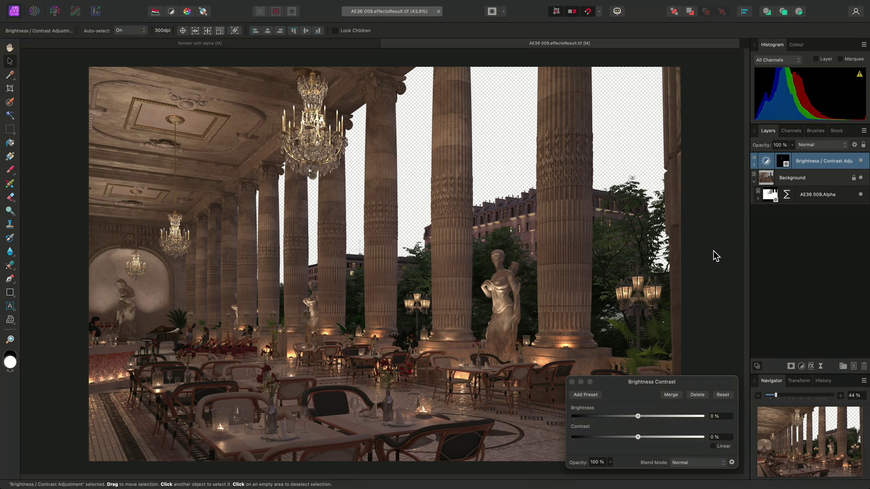
Step: Push the adjustment's Brightness to 100%, then lower it to 54% and close the settings
{"action": "left_click_drag", "start_coordinate": [638, 416], "coordinate": [717, 418]}
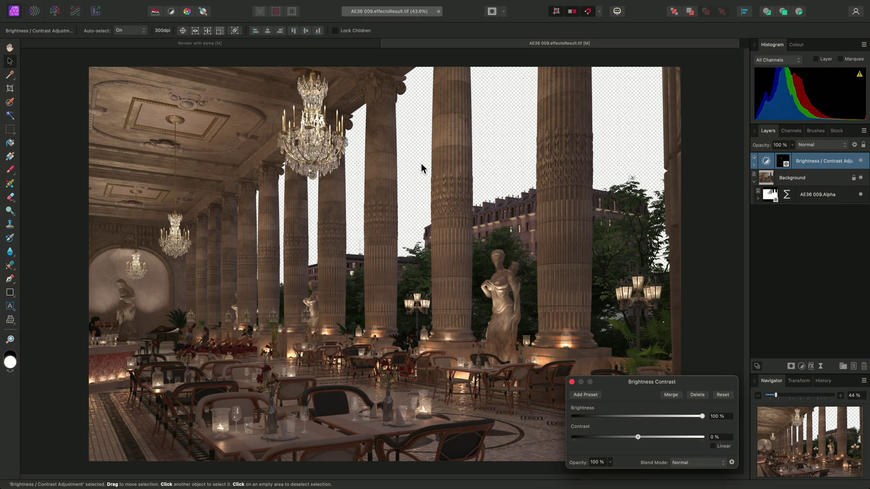
{"action": "scroll", "coordinate": [315, 116], "scroll_direction": "up", "scroll_amount": 10, "text": "alt"}
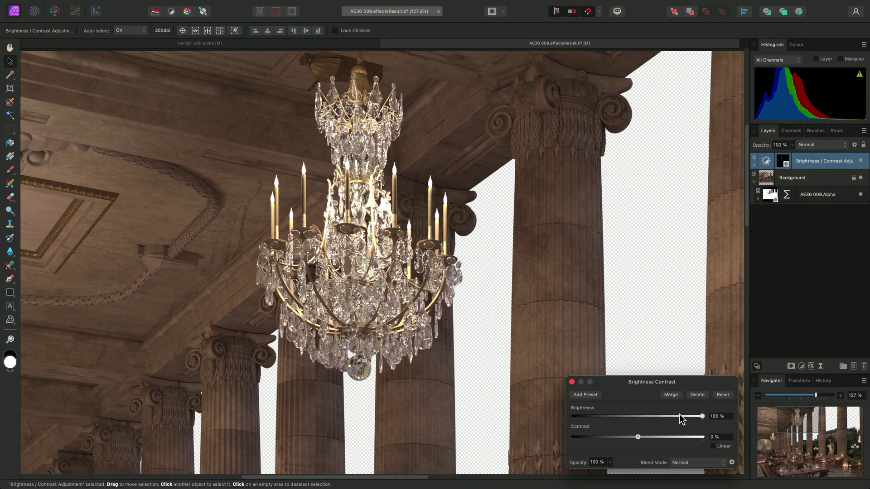
{"action": "mouse_move", "coordinate": [684, 417]}
{"action": "left_mouse_down"}
{"action": "mouse_move", "coordinate": [586, 415]}
{"action": "mouse_move", "coordinate": [699, 426]}
{"action": "left_mouse_up"}
{"action": "left_click", "coordinate": [571, 382]}
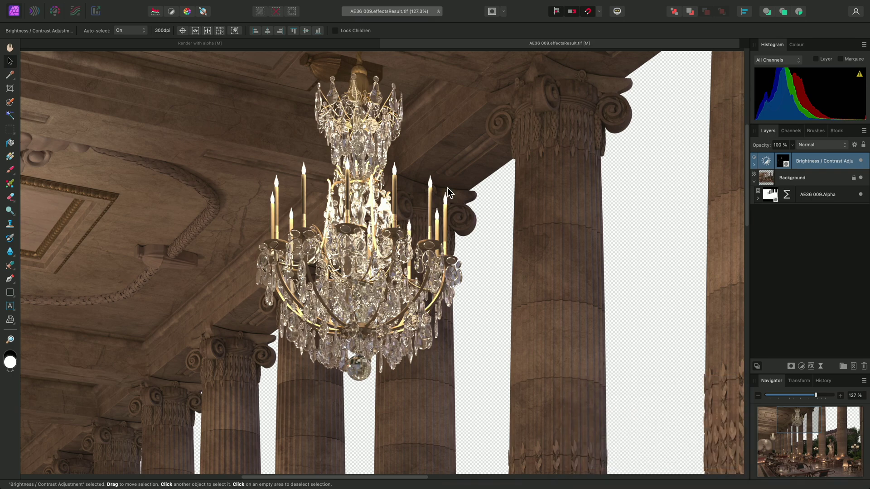
{"action": "left_click", "coordinate": [334, 6]}
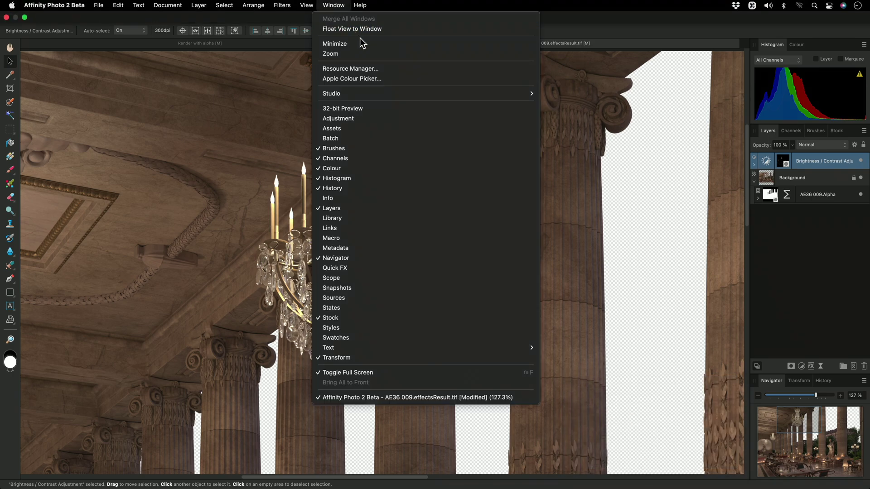
{"action": "left_click", "coordinate": [401, 76]}
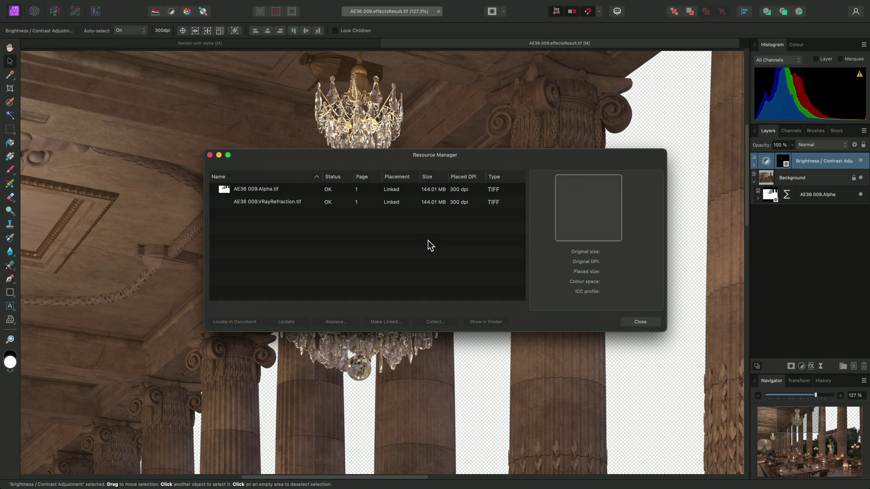
{"action": "left_click", "coordinate": [634, 323]}
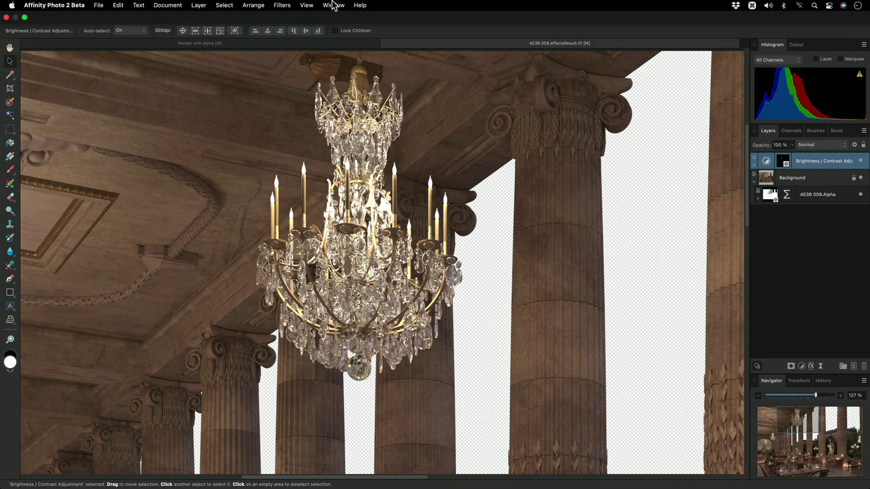
{"action": "left_click", "coordinate": [333, 5]}
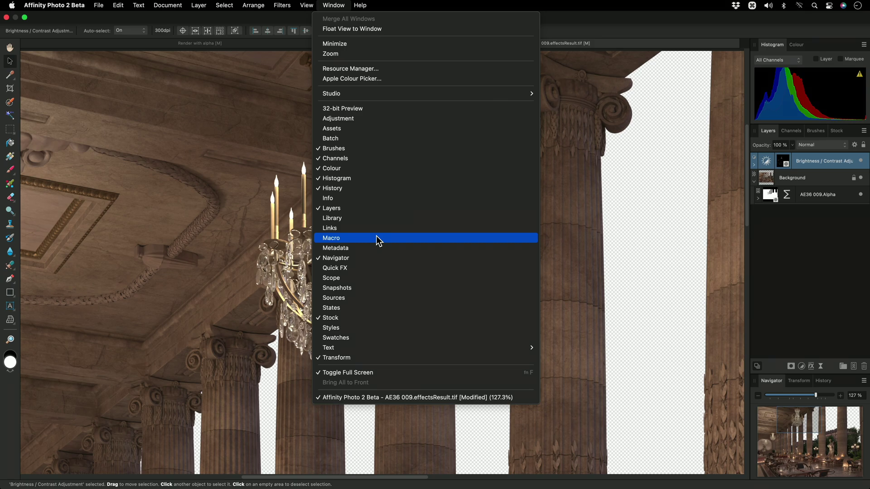
{"action": "left_click", "coordinate": [562, 260]}
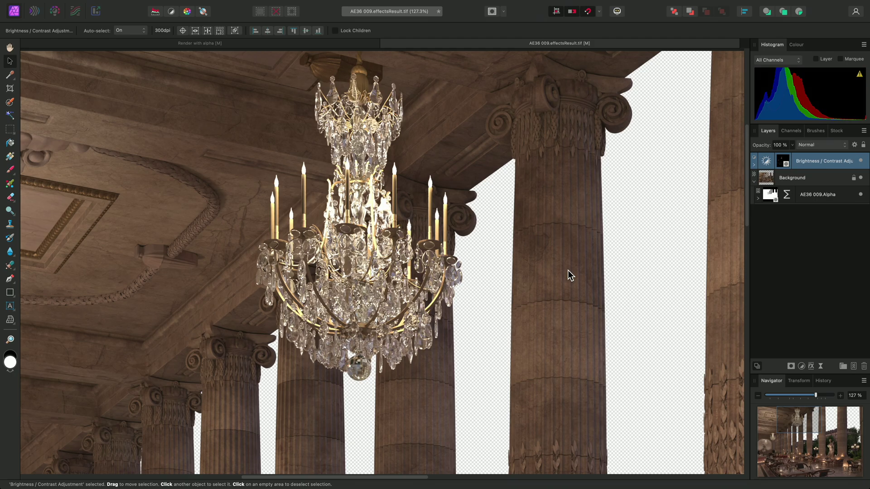